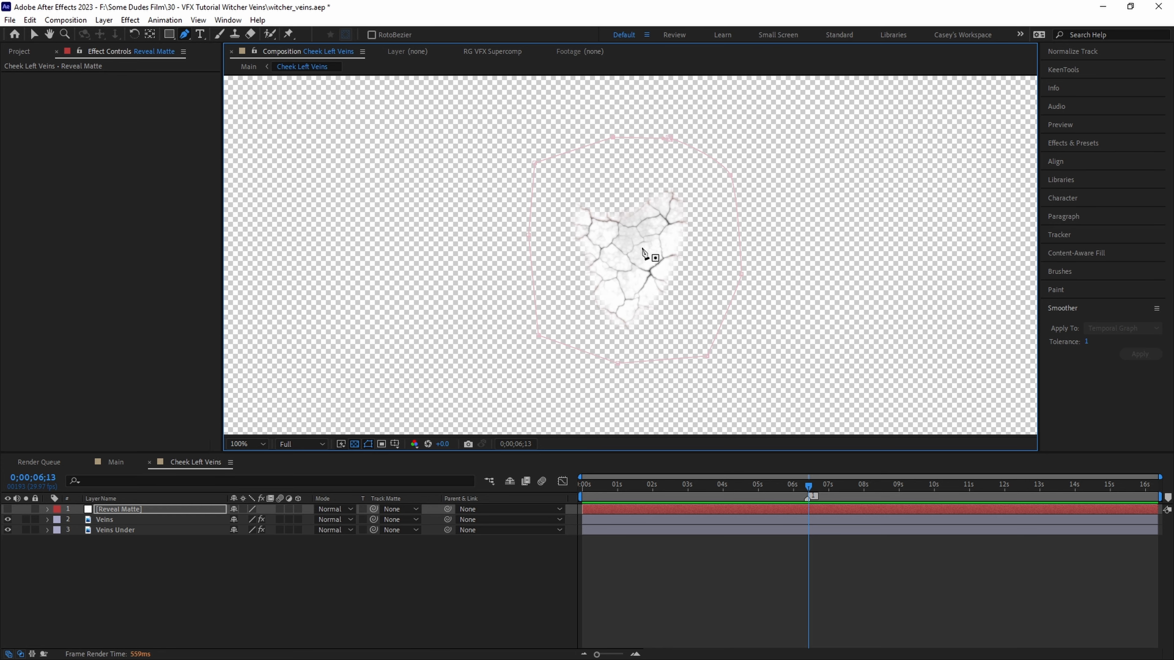
Keyframe the Reveal Matte's mask path from the marker to about 10 seconds, and preview the vein reveal.
key("f")
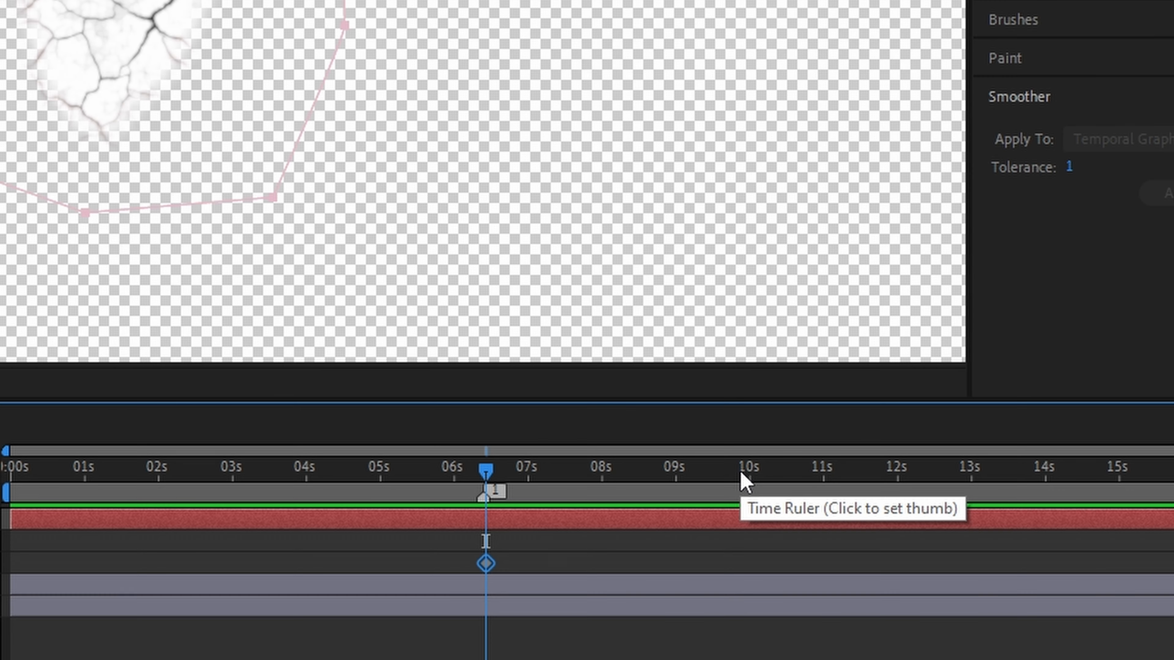
left_click_drag(930, 486, 935, 487)
mouse_move(756, 480)
left_mouse_down()
mouse_move(492, 475)
mouse_move(585, 474)
mouse_move(753, 502)
left_mouse_up()
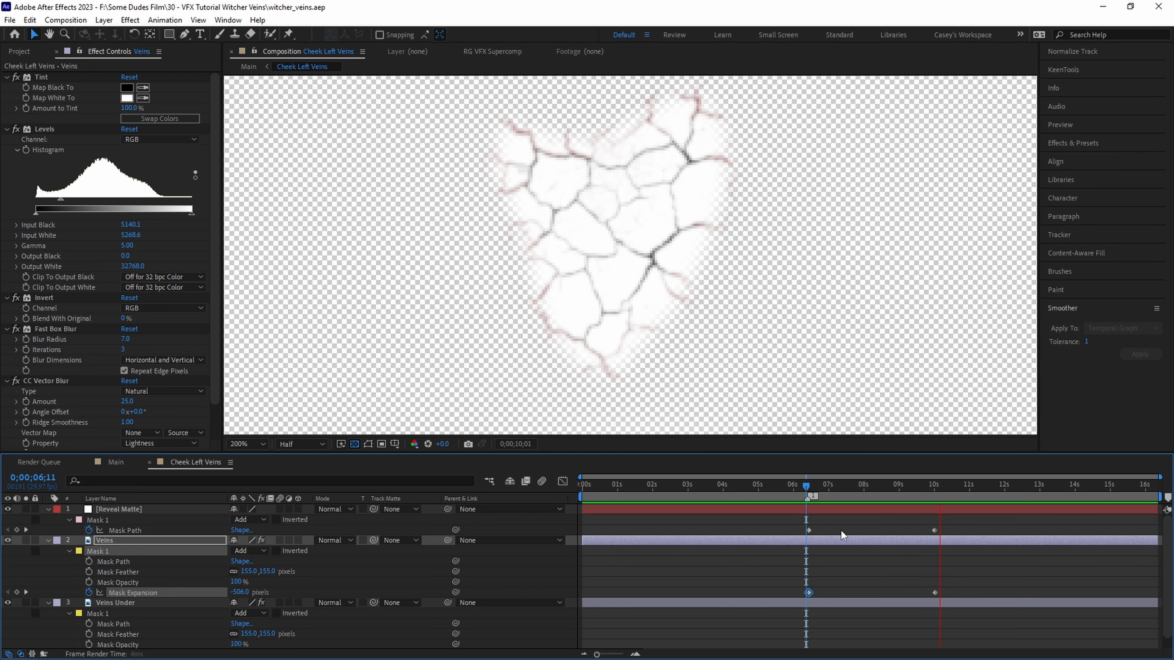
left_click(808, 484)
key("space")
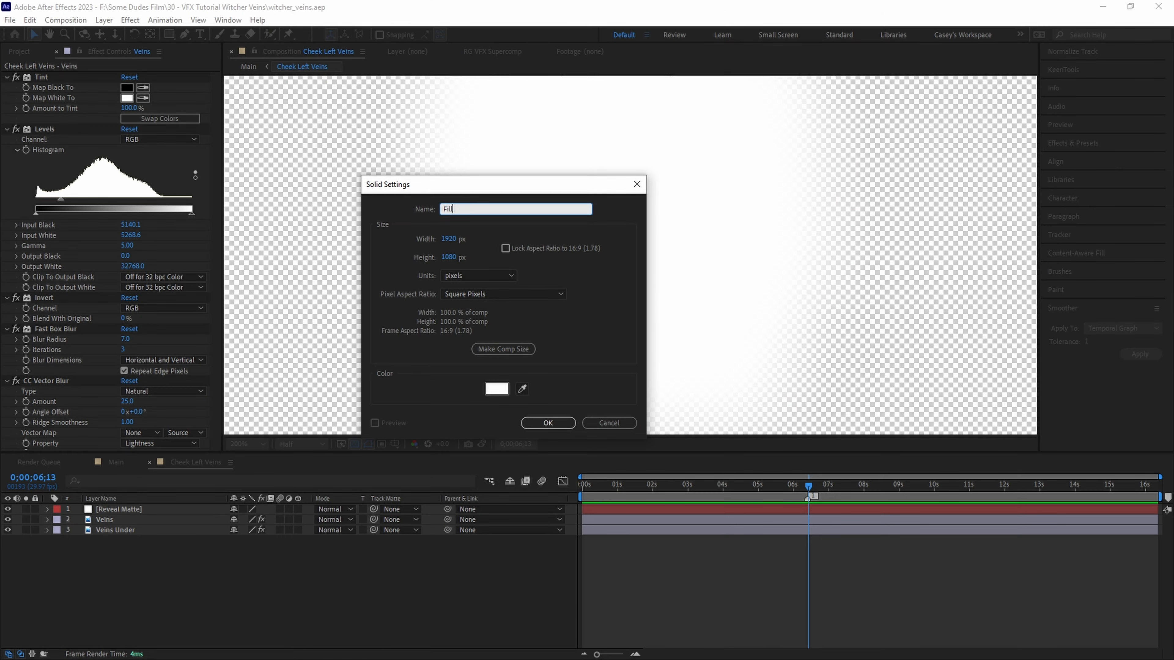
Create a white 1920 × 1080 solid named Fill and place it beneath all the other layers.
key("Return")
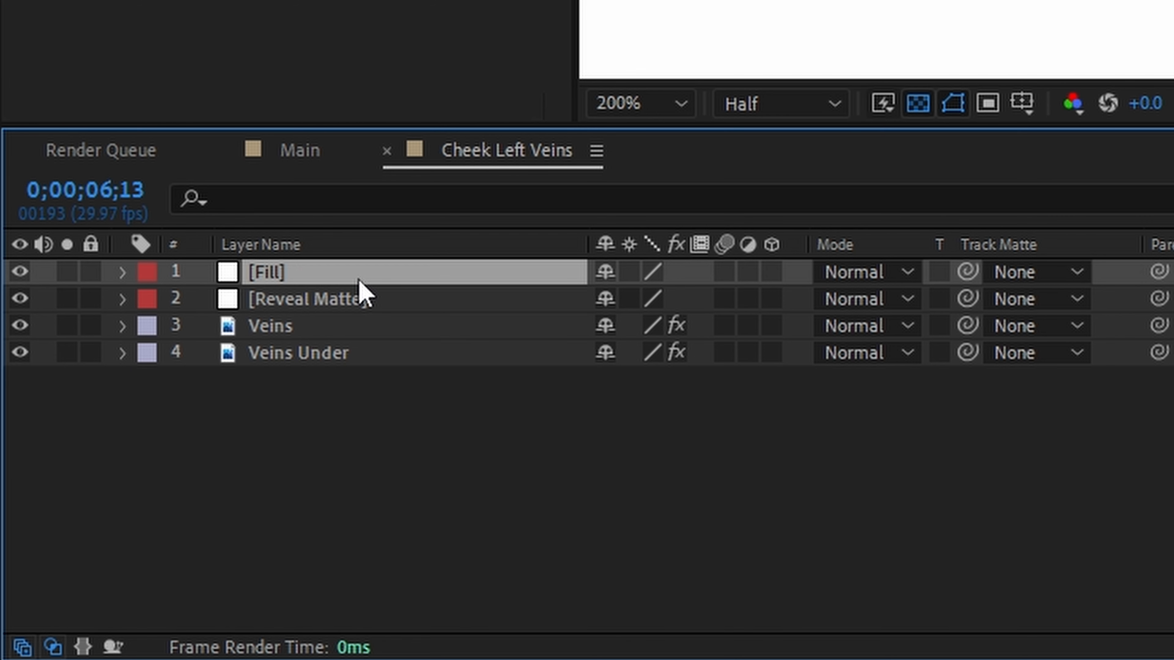
left_click_drag(357, 277, 337, 392)
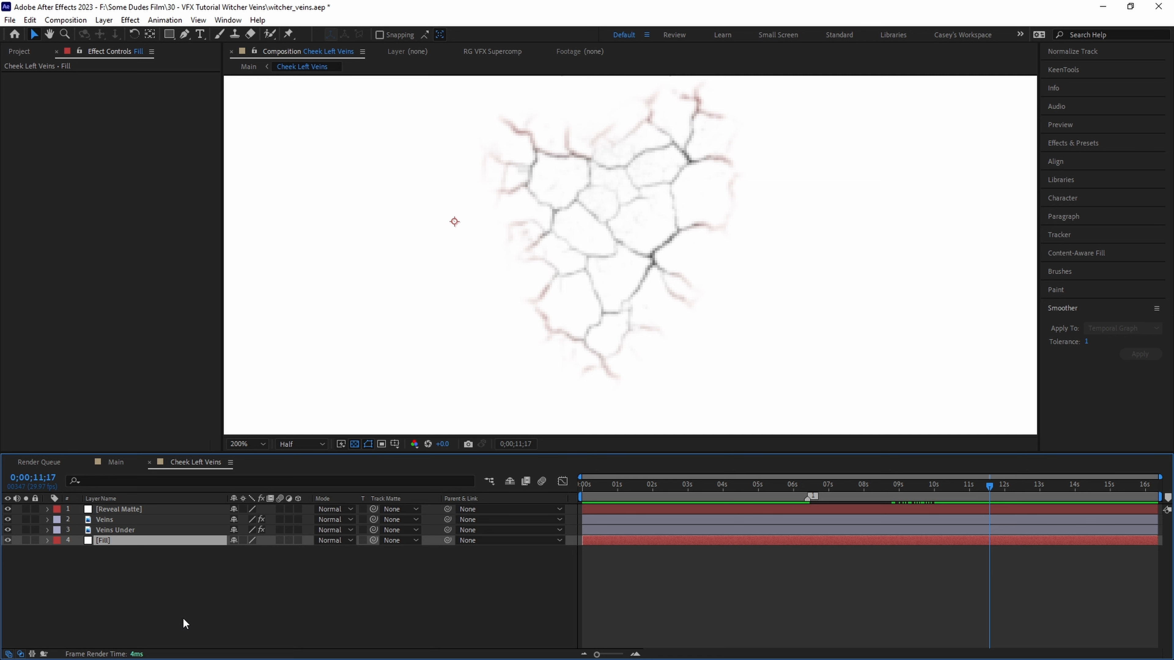
Create a white 1920 × 1080 solid named Fractal Noise and apply the Fractal Noise effect to it.
left_click(185, 604)
key("ctrl+y")
type("Frac")
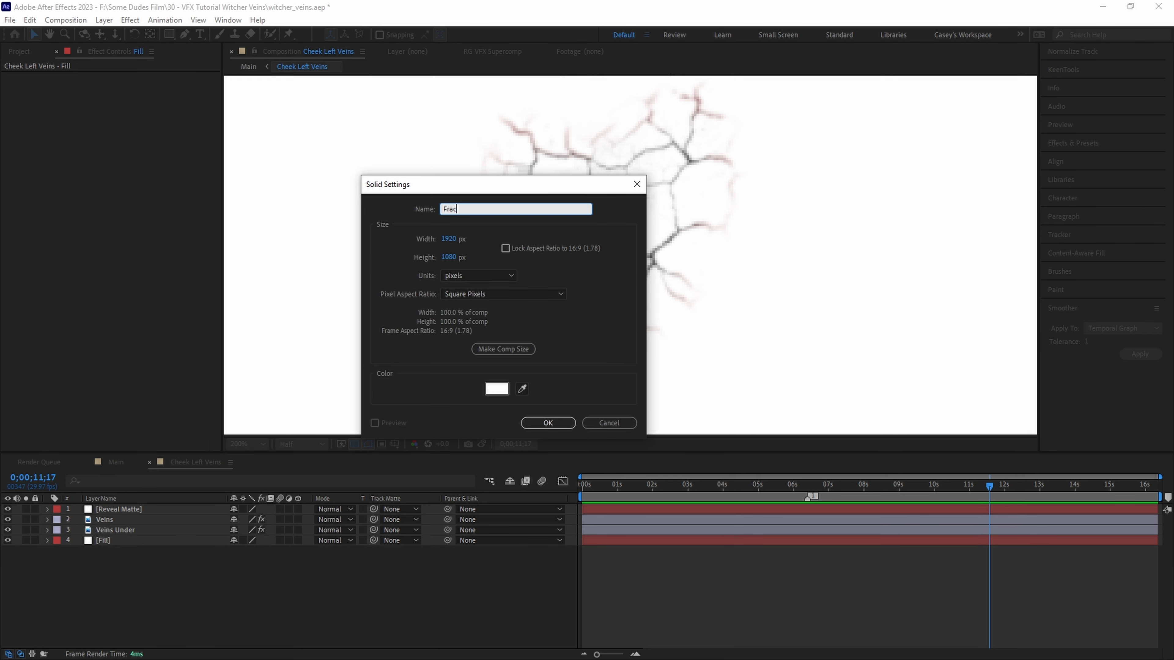
type("tal Noise")
key("Return")
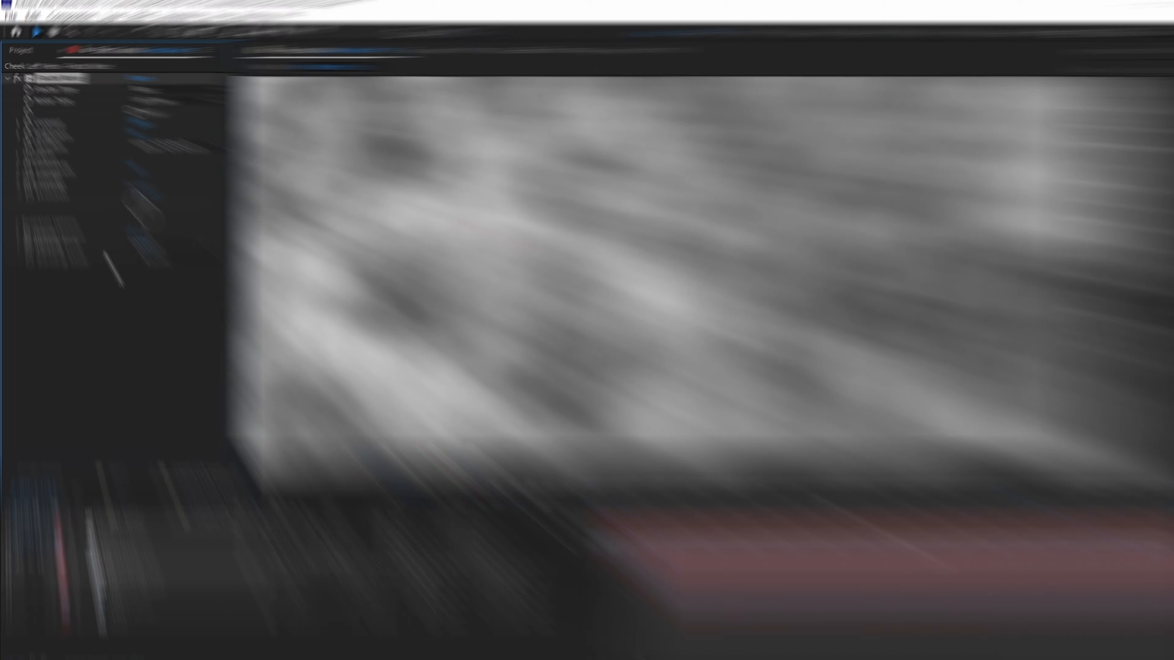
Set the Fractal Noise effect's contrast to 180, brightness to -15 and uniform scale to 38.
left_click(132, 120)
type("180")
key("Tab")
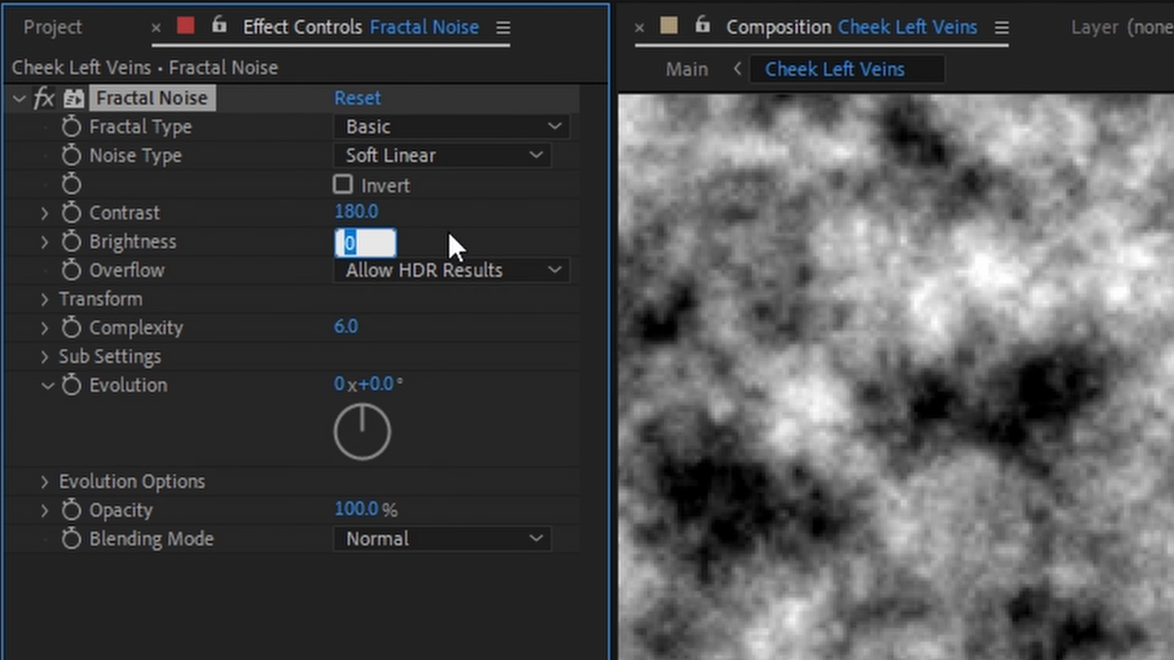
key("Return")
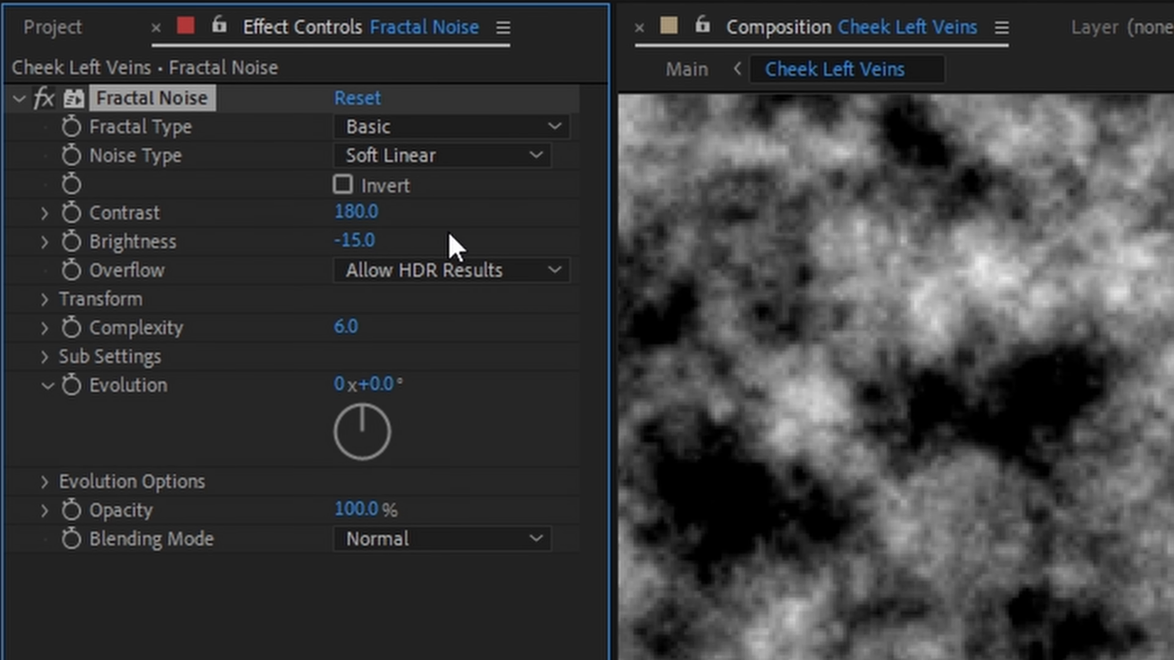
left_click(47, 300)
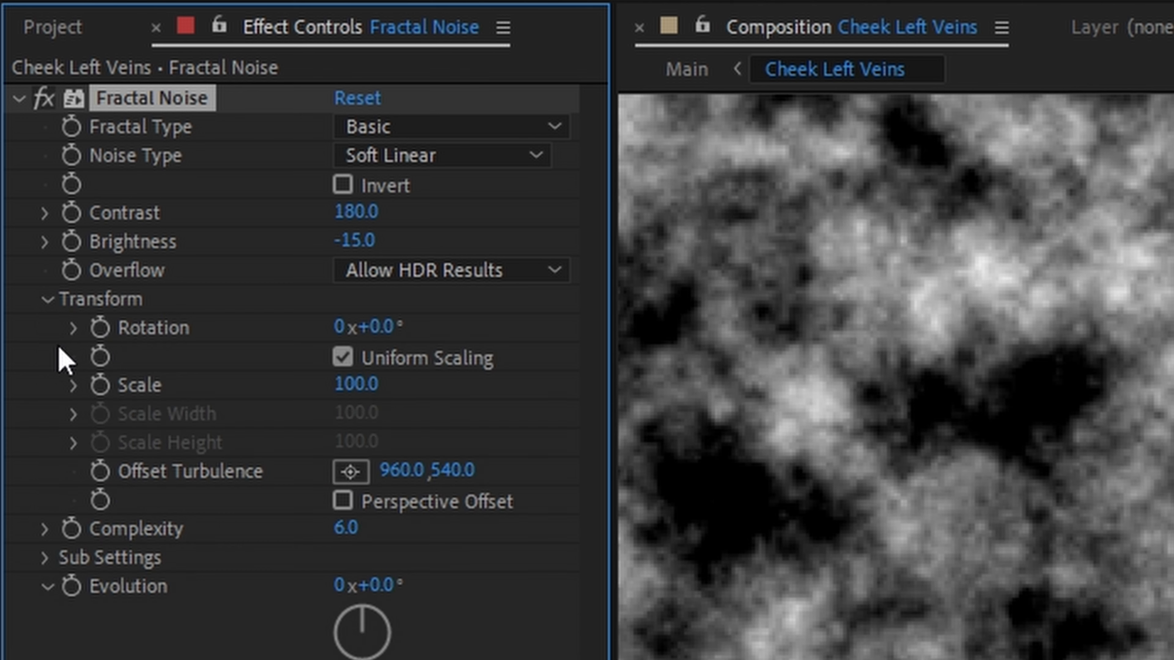
left_click(364, 389)
type("38")
key("Return")
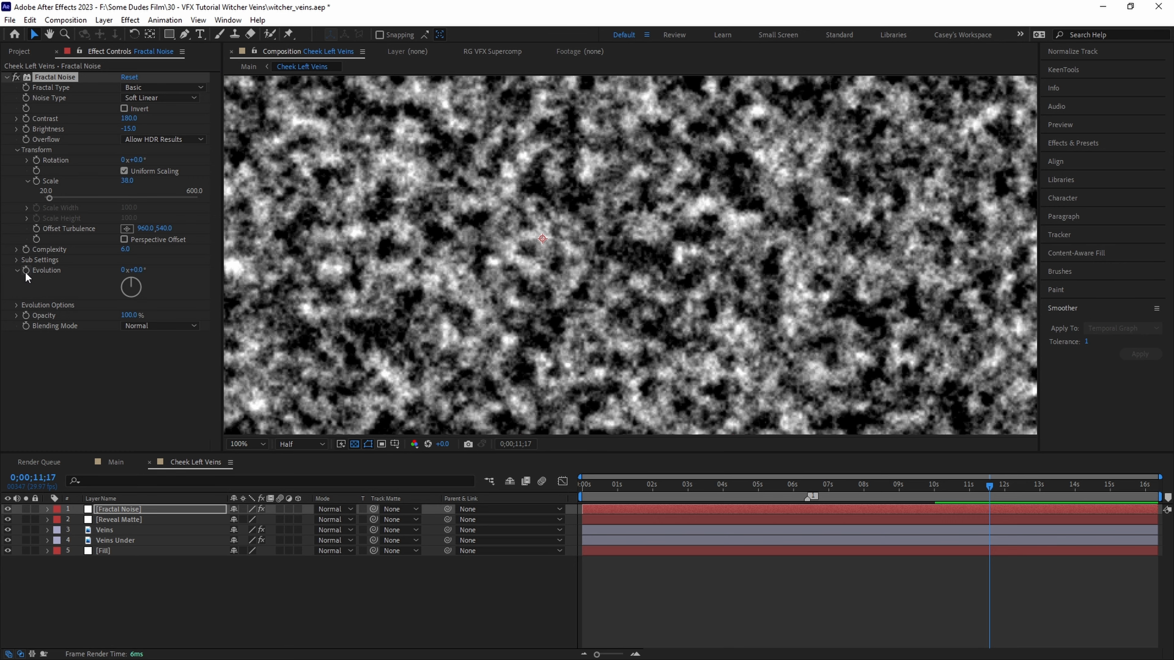
Drive the noise's Evolution with the expression time*100 and set the Fractal Noise layer's blending mode to Screen.
left_click(26, 270, "alt")
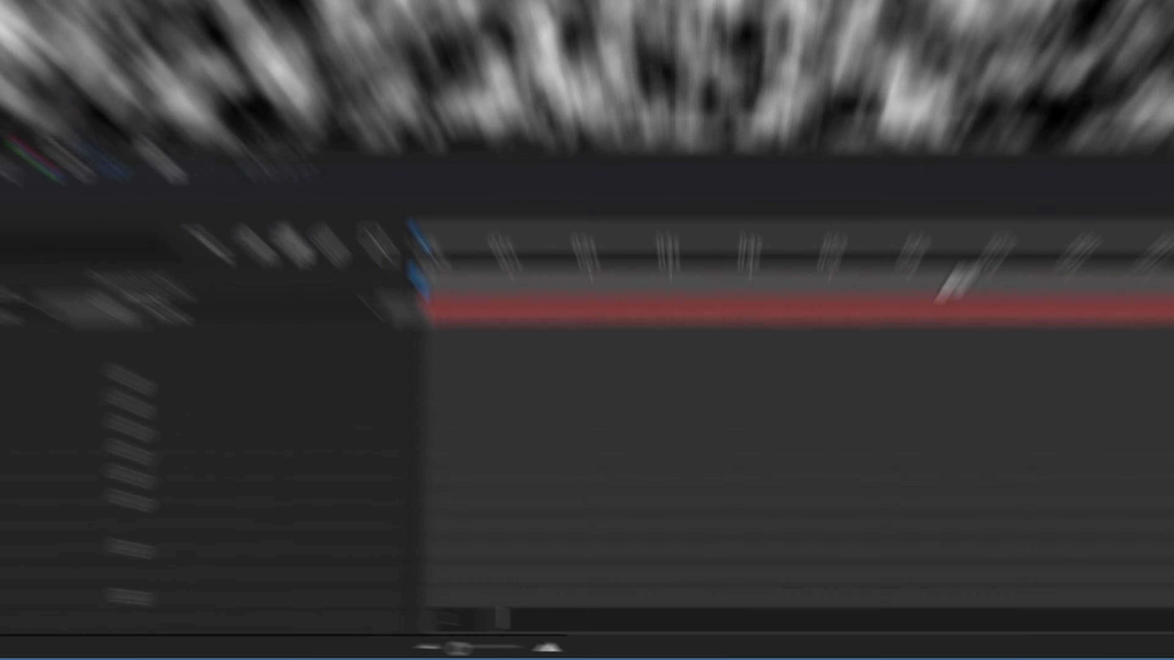
type("time*100")
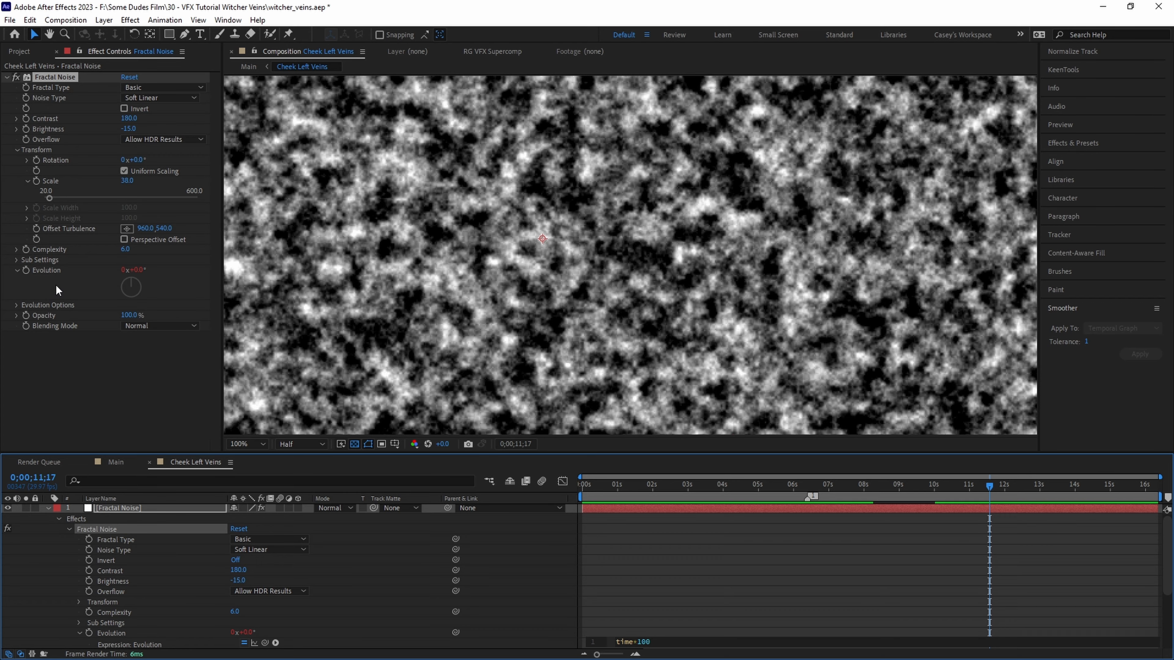
left_click(346, 512)
left_click(403, 281)
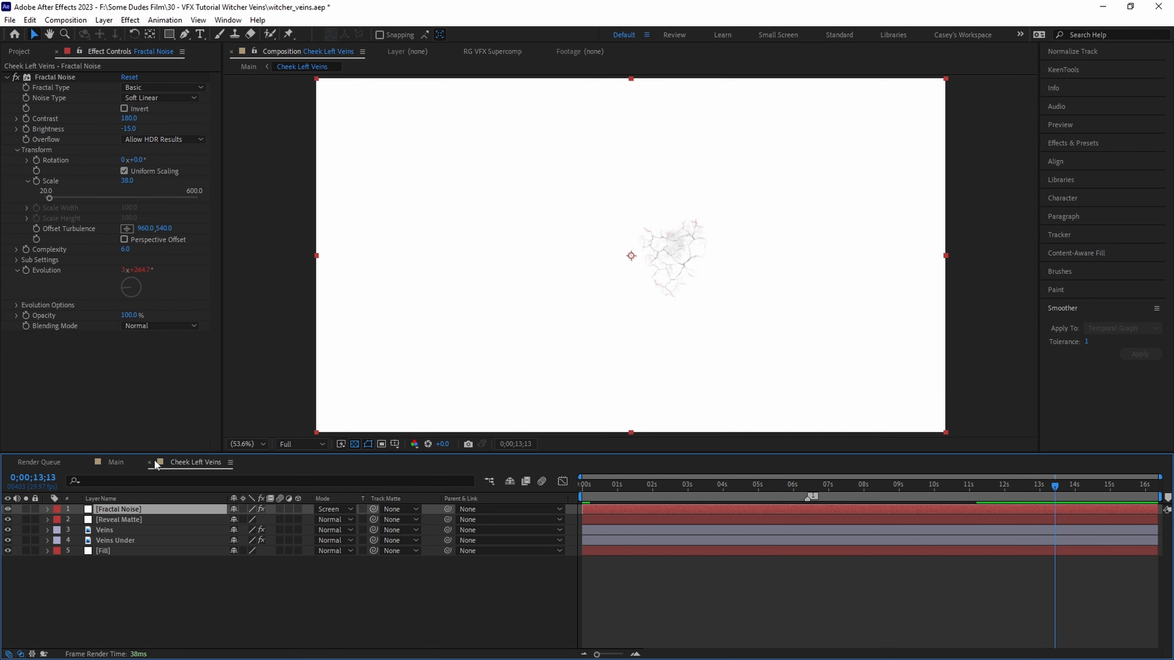
In the Main composition, set the Cheek Left Veins layer to Multiply and inspect the veins on the cheek.
left_click(115, 463)
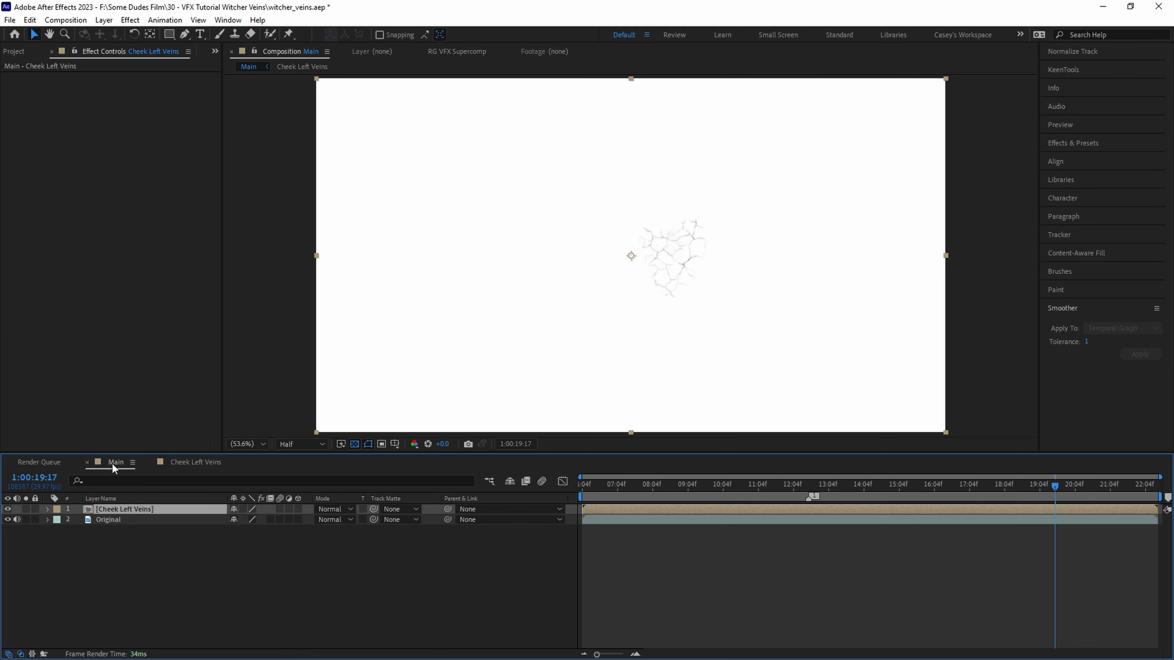
left_click(325, 508)
left_click(375, 183)
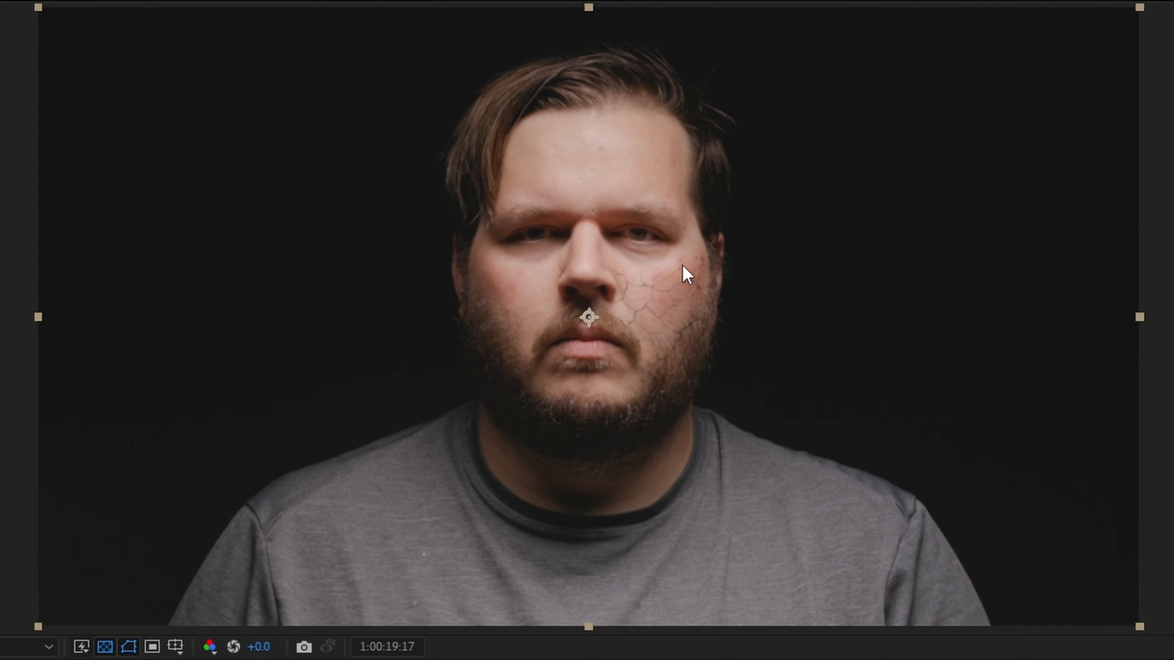
scroll(687, 274, "up", 5)
left_click_drag(985, 299, 865, 263)
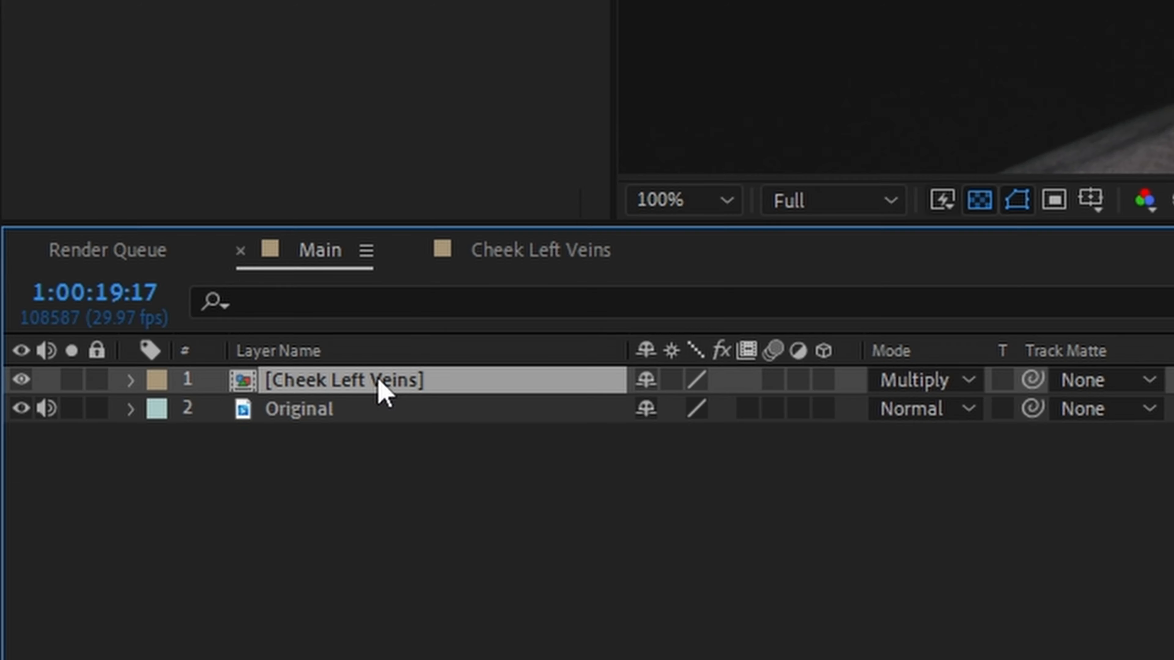
Duplicate the Cheek Left Veins layer, rename the copy Cheek Left Veins Displace and place it directly above Original.
key("ctrl+d")
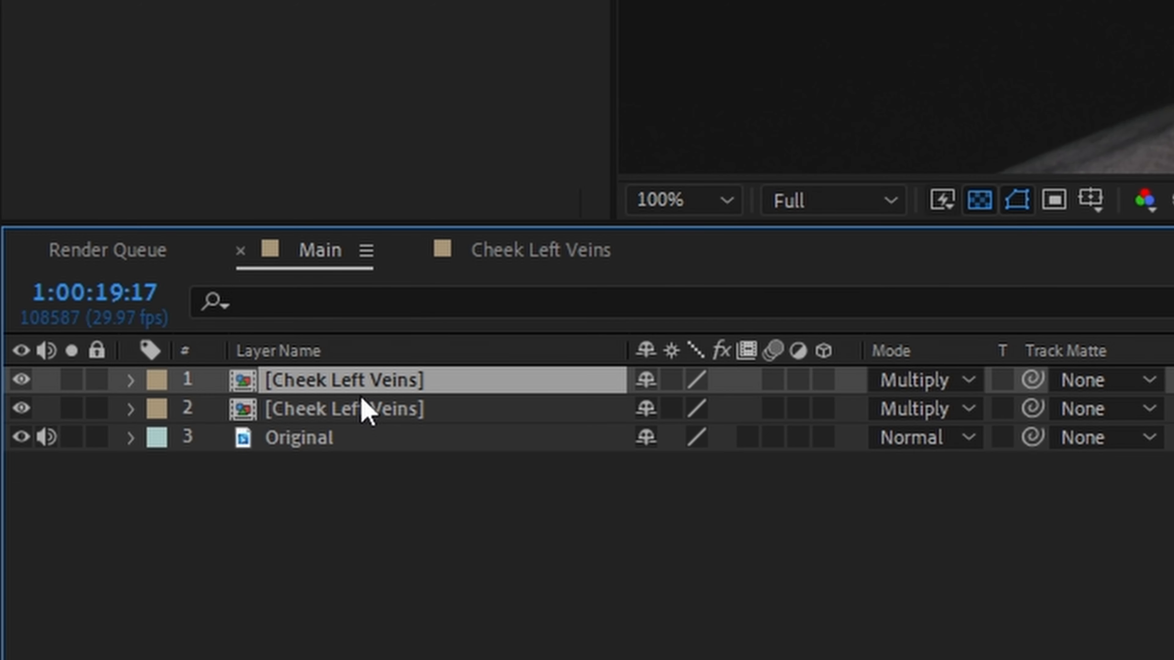
key("Return")
key("Right")
type("Dis")
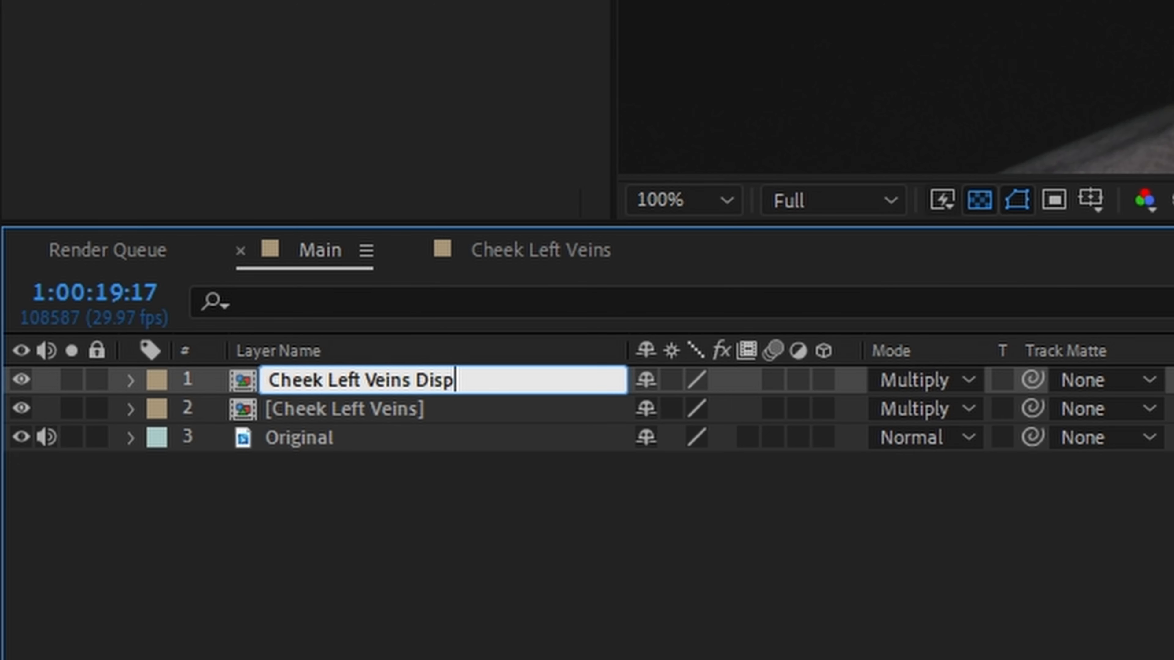
key("Return")
left_click_drag(328, 389, 335, 432)
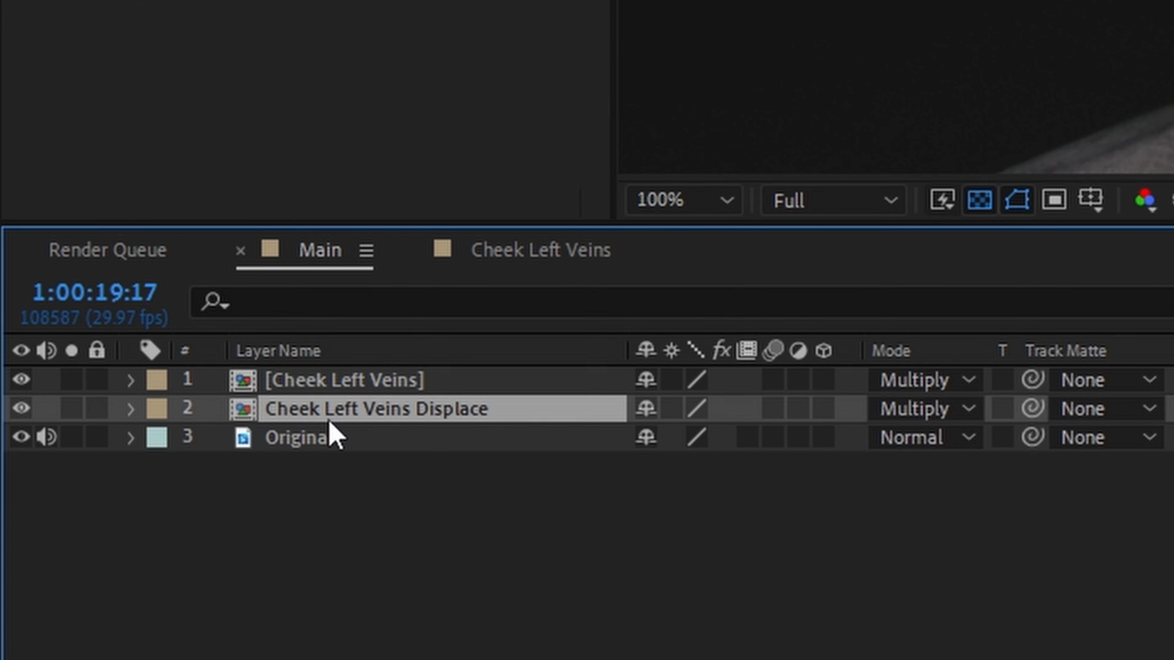
Pre-compose the displace layer as Cheek Left Veins Displace Precomp, moving all attributes into the new composition.
right_click(336, 432)
left_click(340, 183)
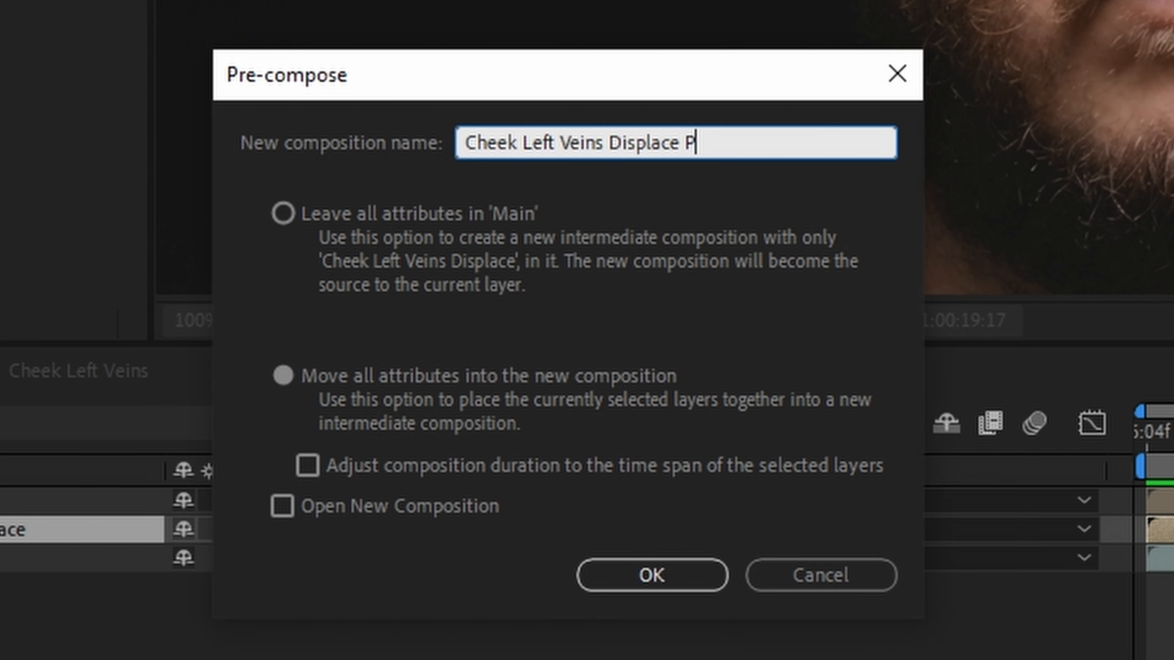
key("Return")
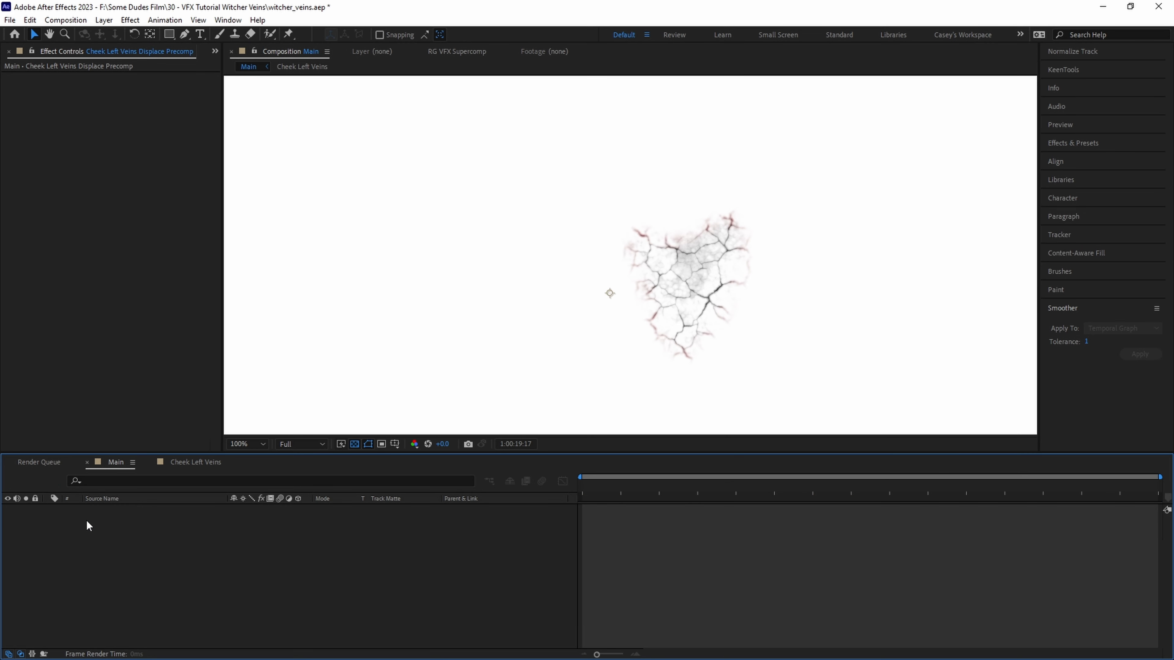
Inside Cheek Left Veins Displace Precomp, apply Fast Box Blur to the veins layer with a blur radius of 1.
left_click(105, 511)
key("ctrl+space")
type("fast")
key("Return")
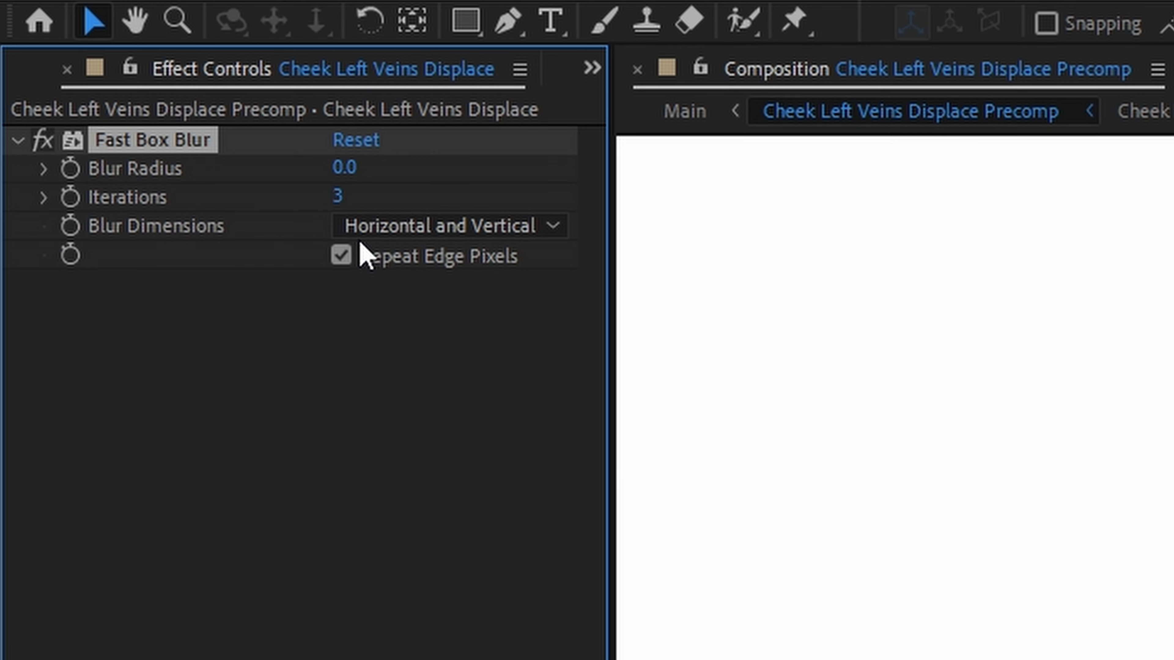
left_click(348, 168)
type("1")
key("Return")
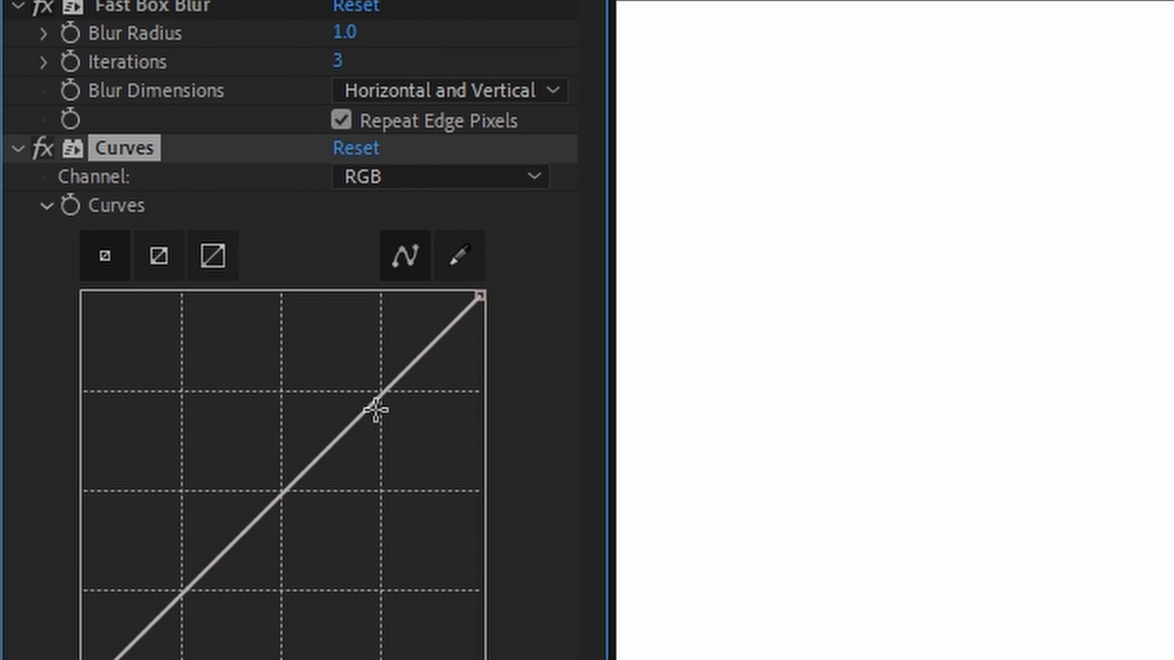
Anchor the highlights and strongly raise the shadows of the layer's RGB curve, and add an Invert effect.
left_click(376, 410)
left_click_drag(188, 598, 142, 434)
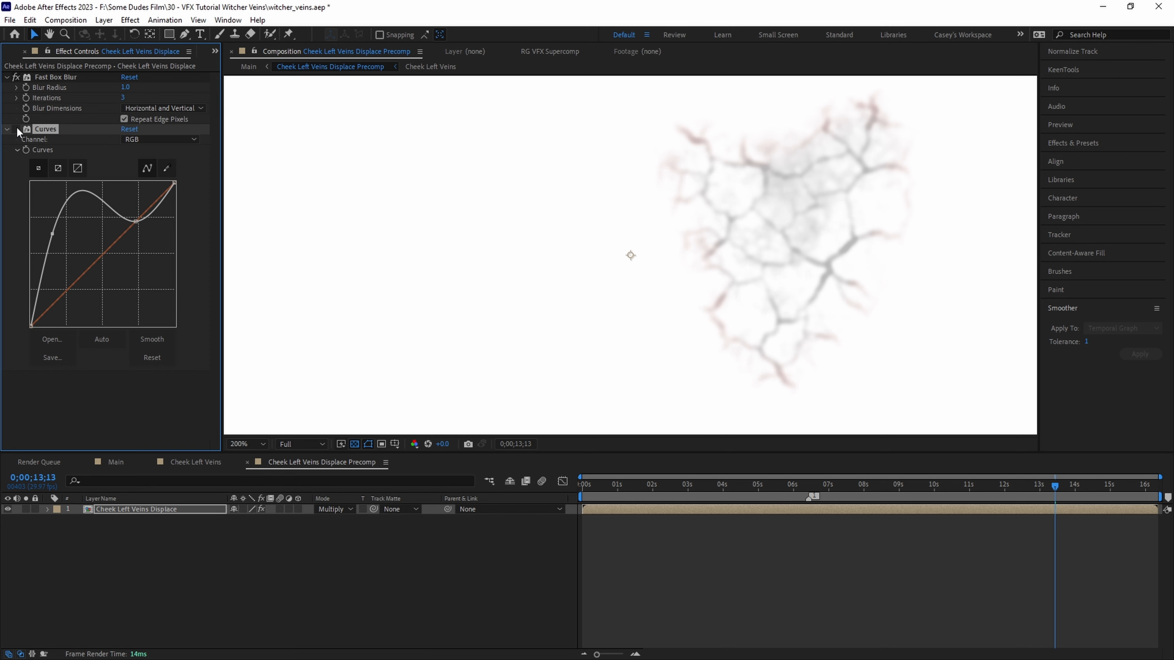
key("ctrl+space")
type("invert")
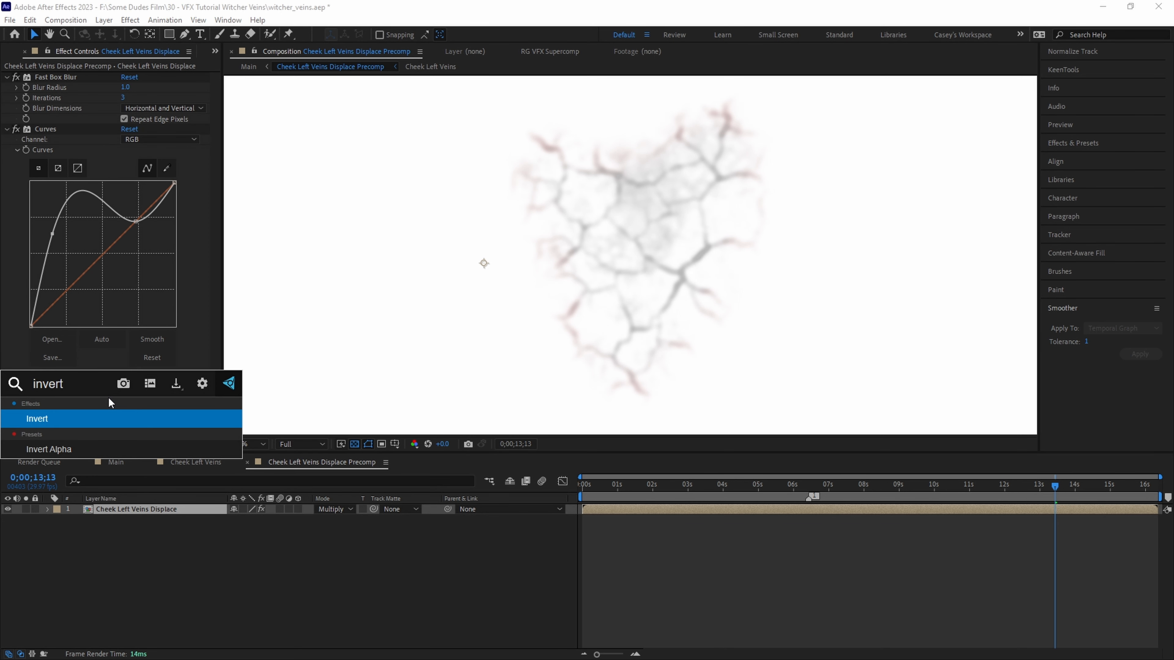
key("Return")
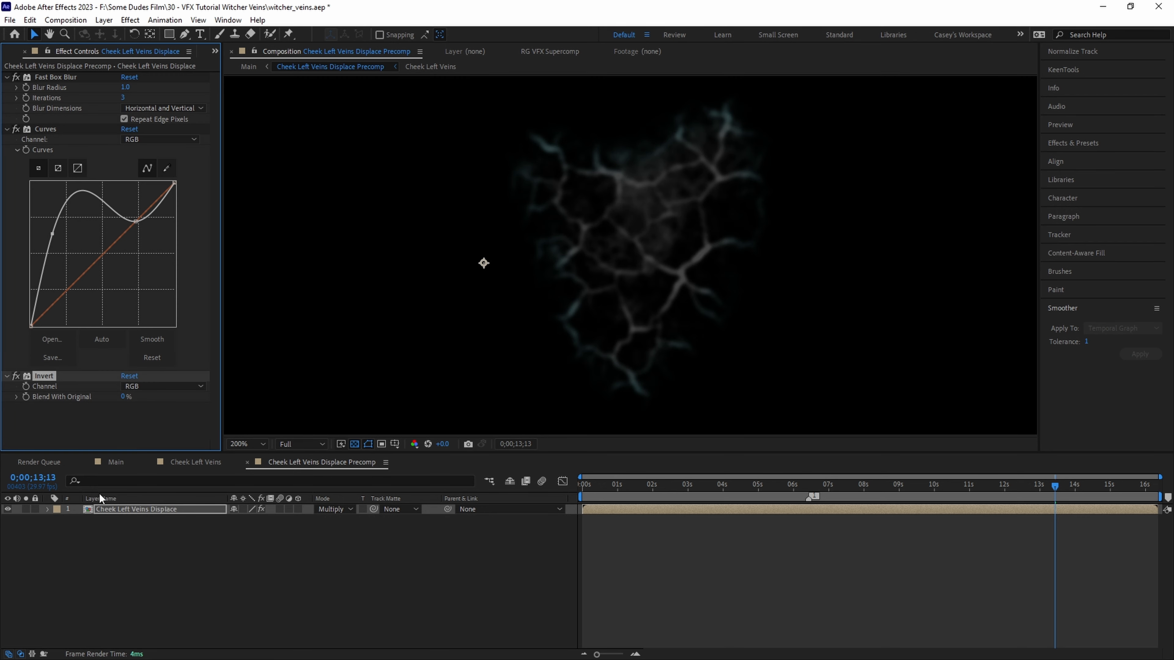
In the Main composition, hide the Cheek Left Veins Displace Precomp layer and apply CC Glass to the Original layer.
left_click(114, 464)
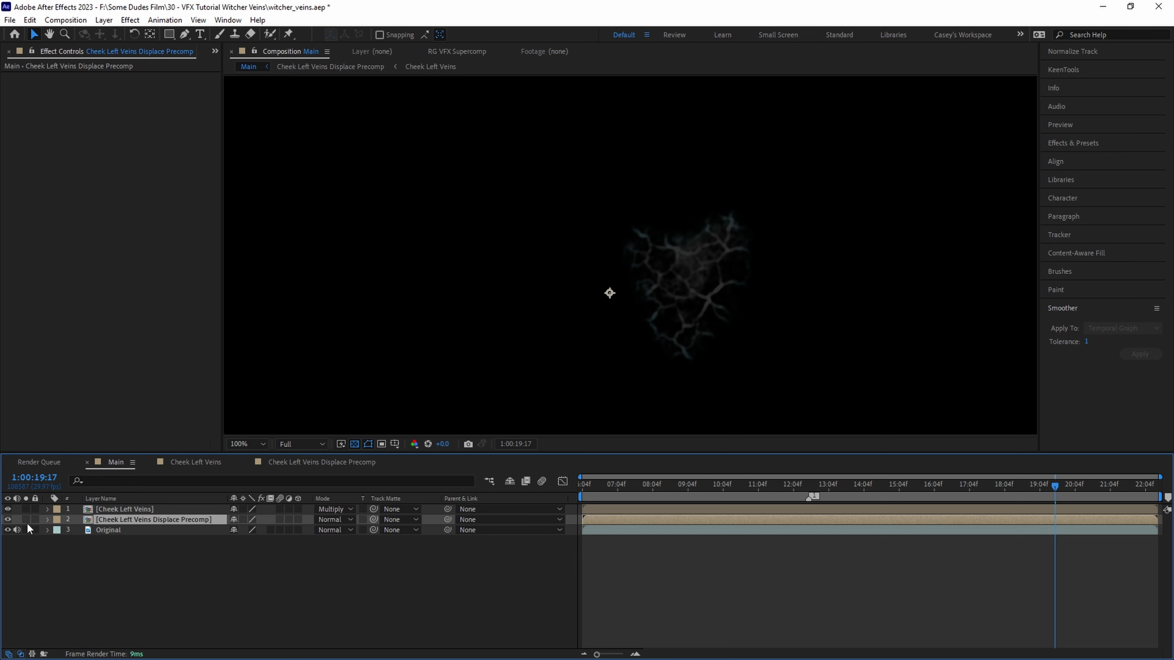
left_click(8, 519)
left_click(98, 529)
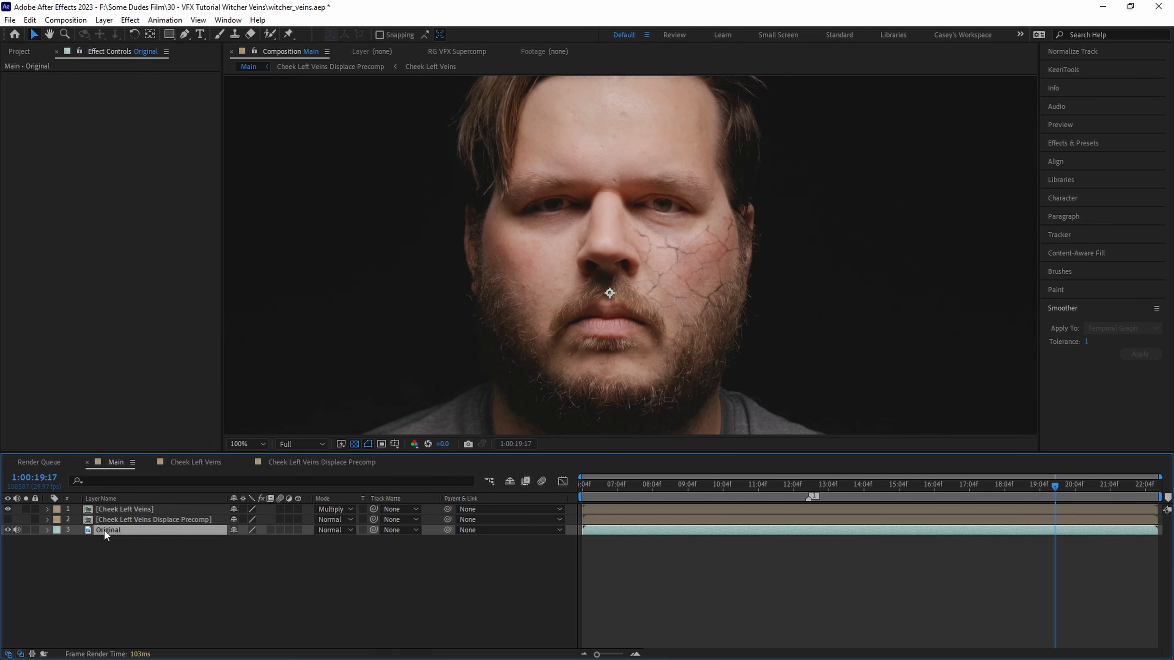
key("ctrl+space")
type("cc gl")
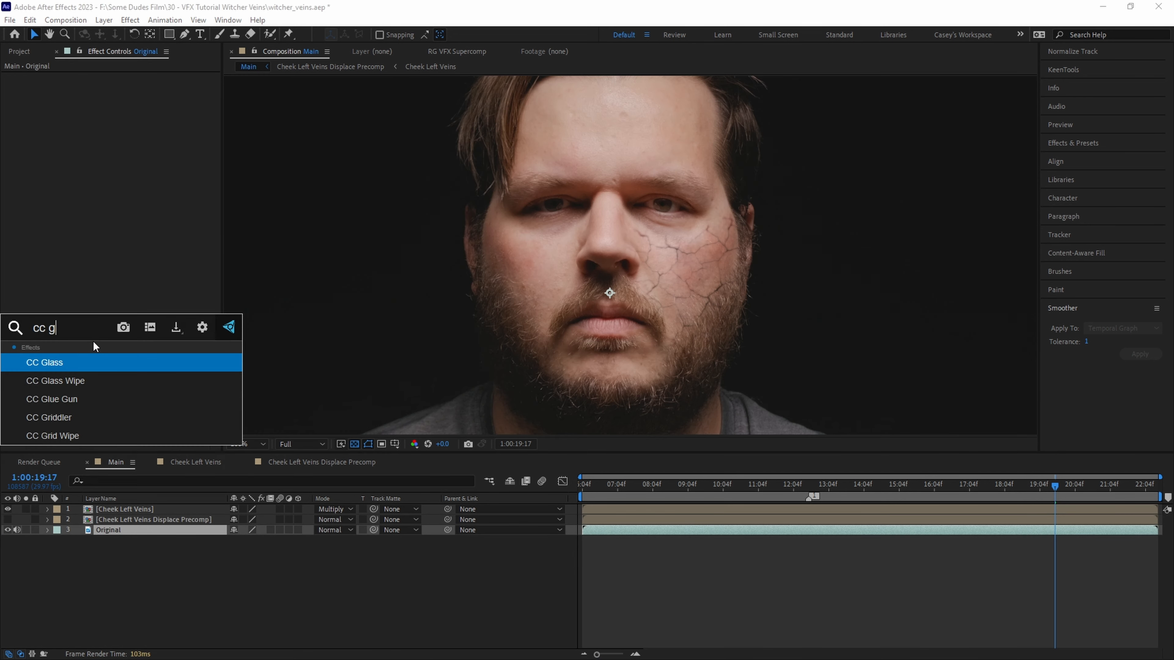
key("Return")
Use Cheek Left Veins Displace Precomp as the CC Glass bump map, with softness 3.5 and height 7.
left_click(142, 100)
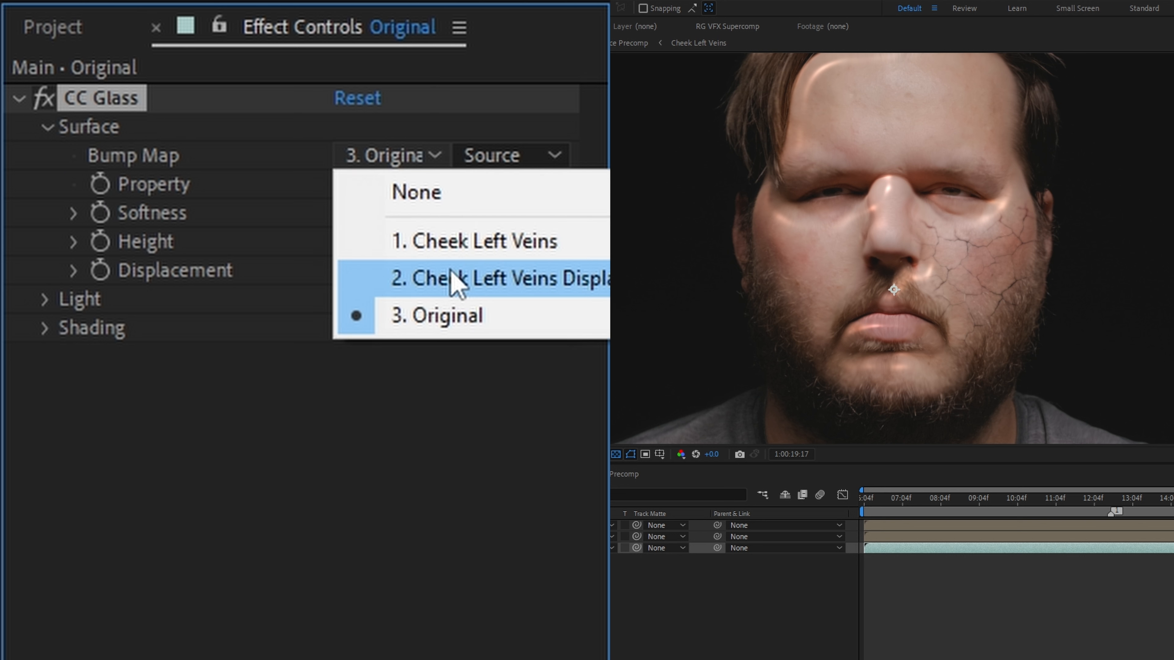
left_click(453, 280)
left_click(355, 213)
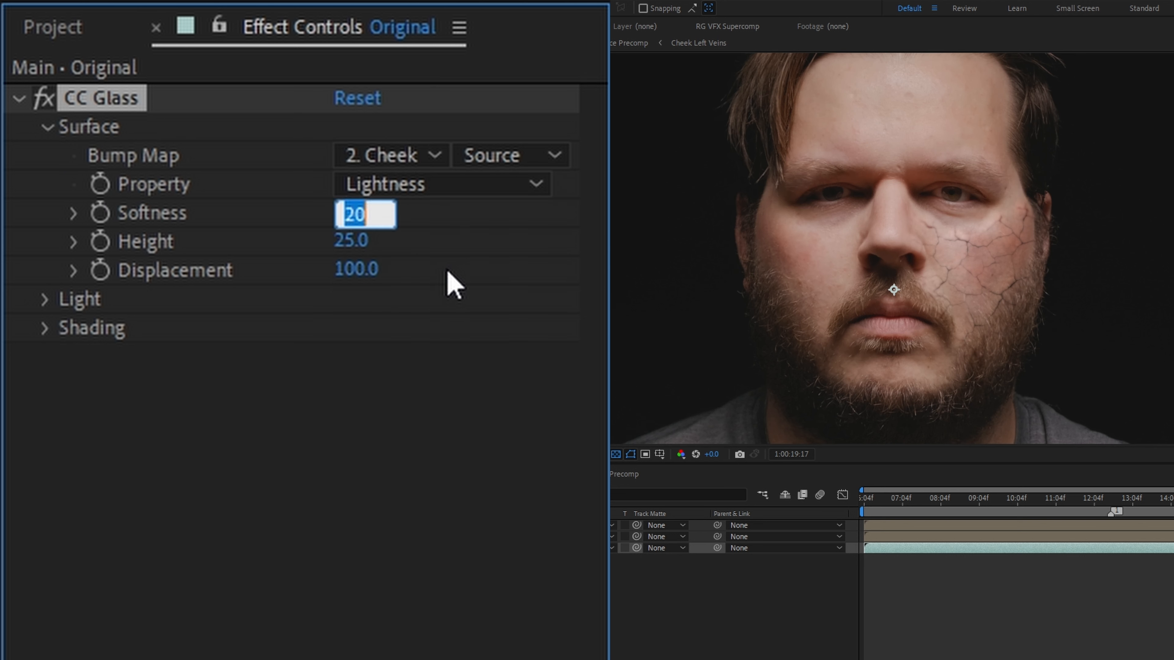
type("3.5")
left_click(360, 231)
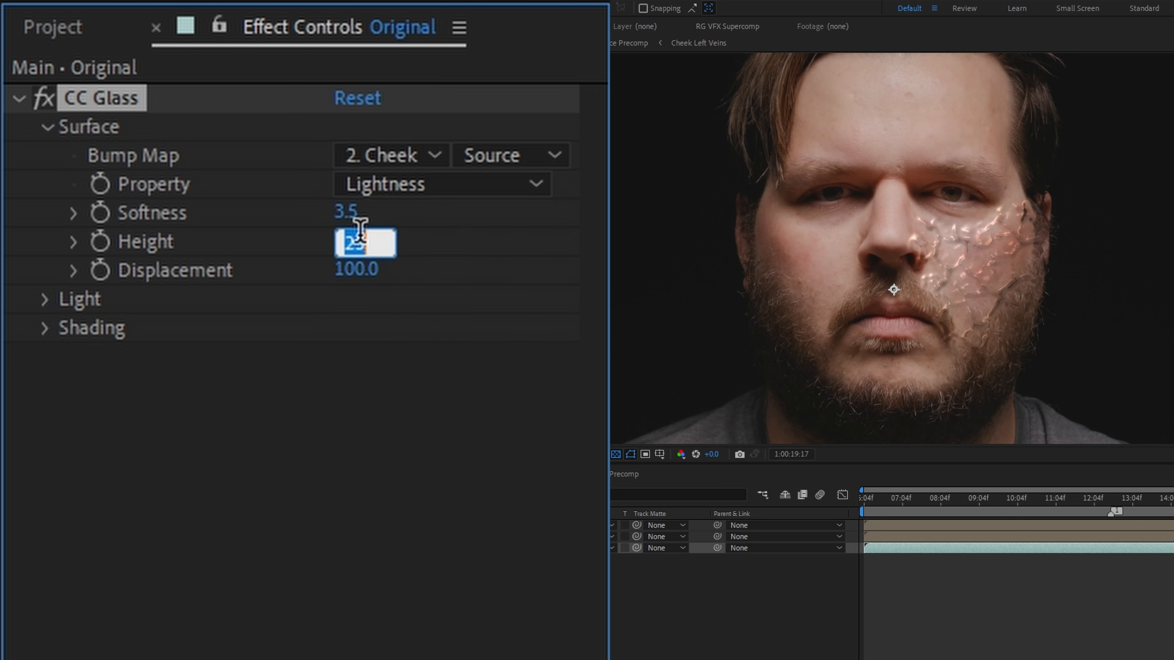
type("7")
key("Return")
Set the CC Glass light intensity to 60 and the light height to 100.
left_click(45, 299)
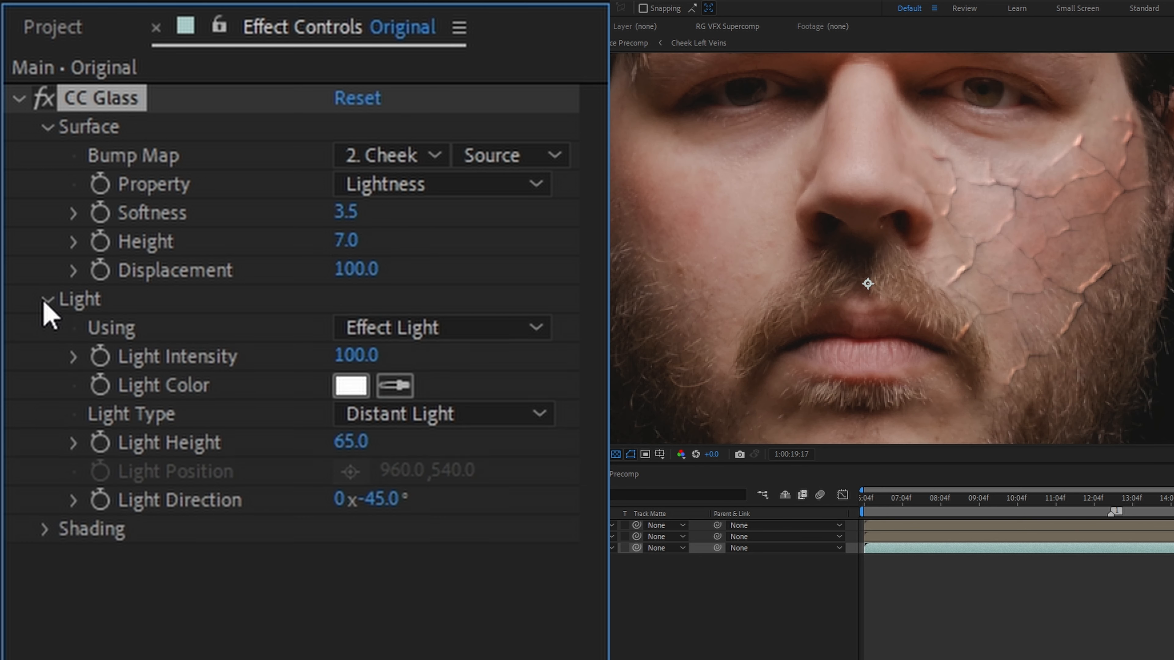
left_click(356, 355)
type("6")
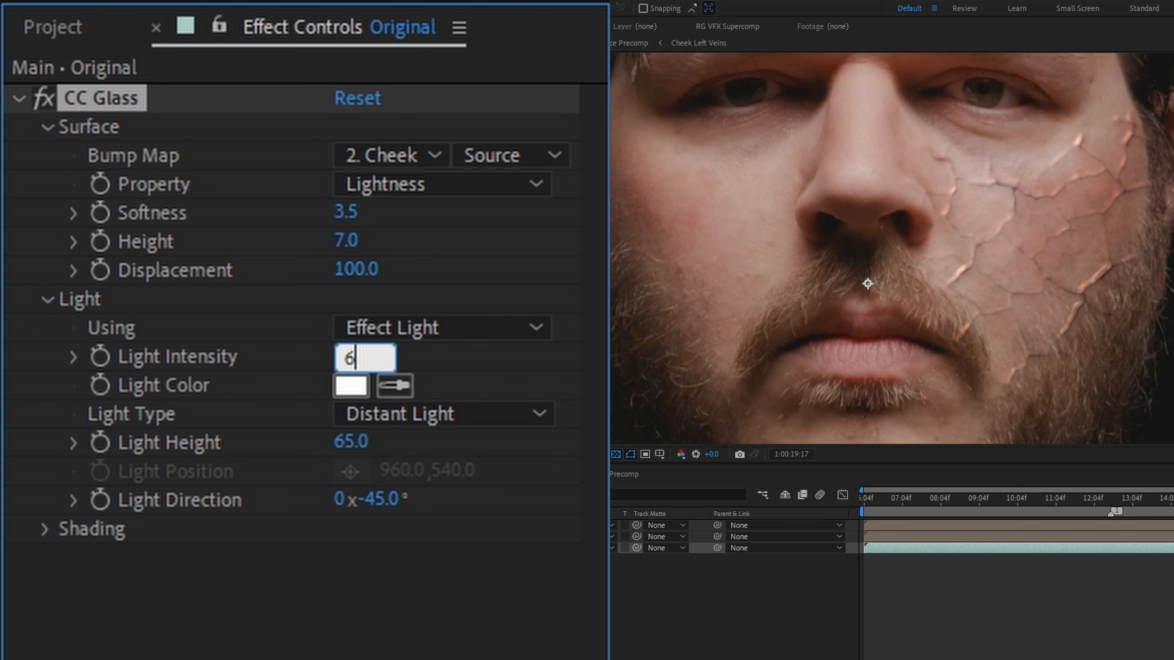
key("Tab")
type("100")
key("Return")
Change the CC Glass light to a Point Light and position it high above the head at 980, -560.
left_click(443, 414)
left_click(393, 435)
left_click(363, 471)
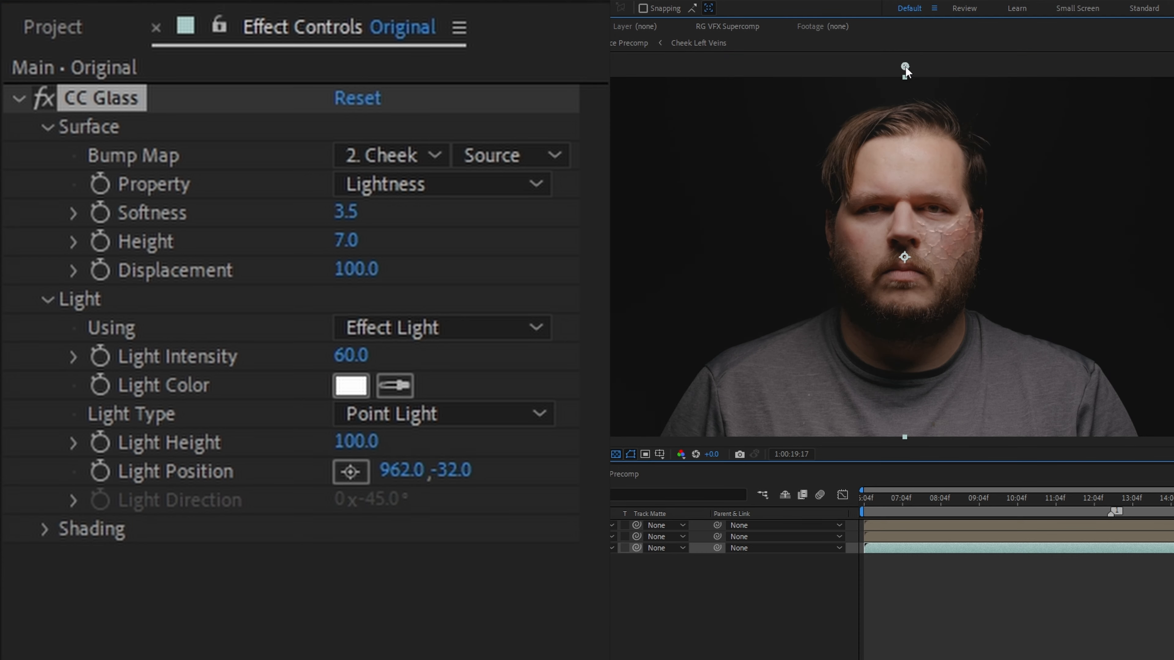
left_click(906, 66)
scroll(600, 93, "down", 2)
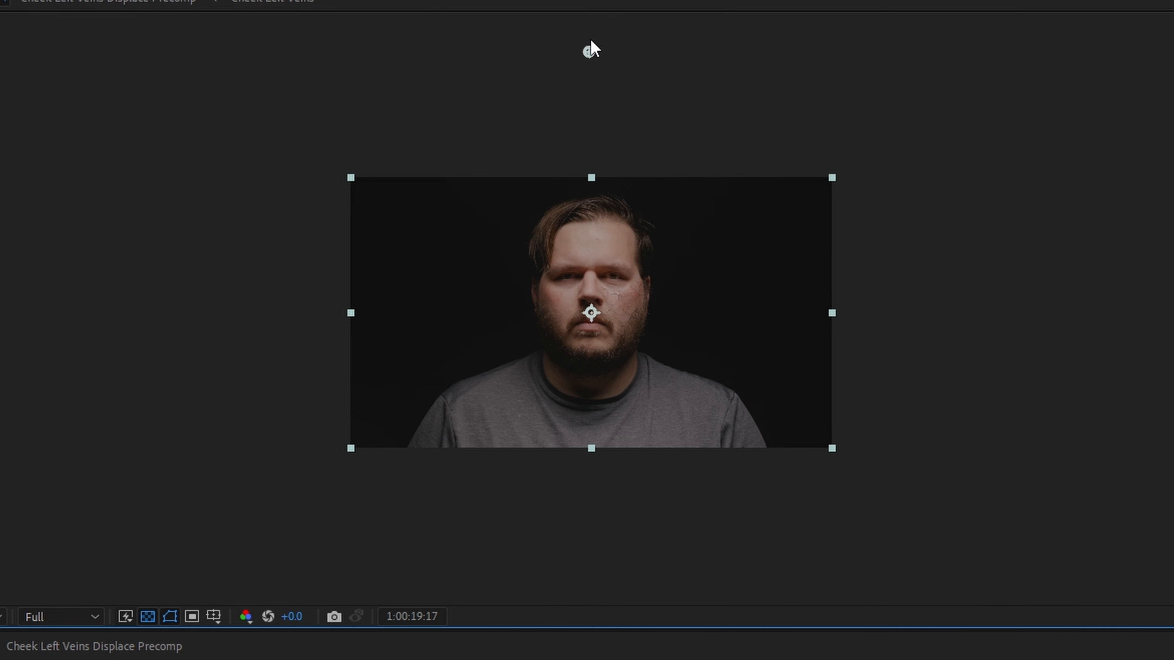
scroll(610, 212, "up", 4)
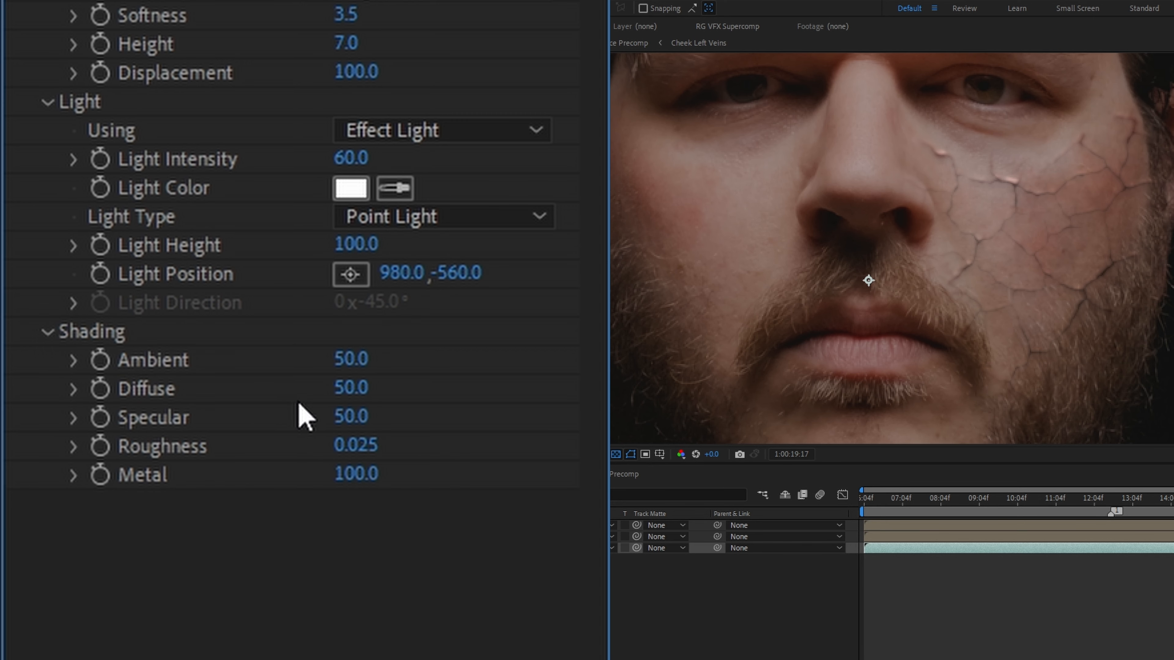
Set the CC Glass shading to diffuse 80, specular 10, roughness 0.1 and metal 0.
left_click(351, 387)
type("80")
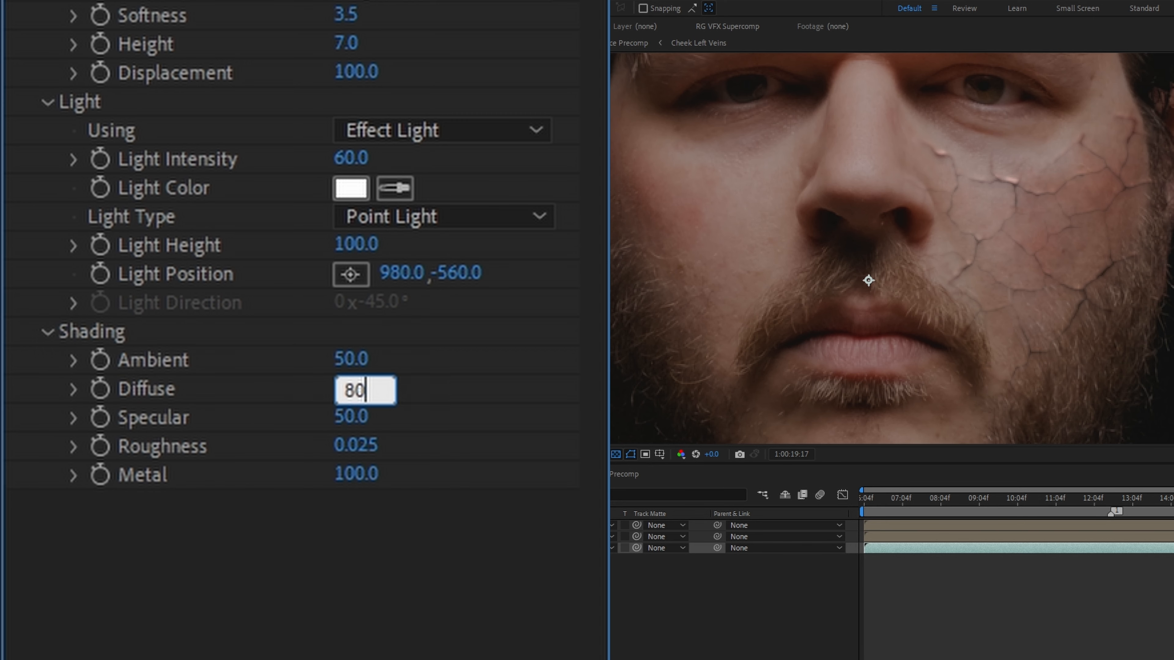
left_click(359, 409)
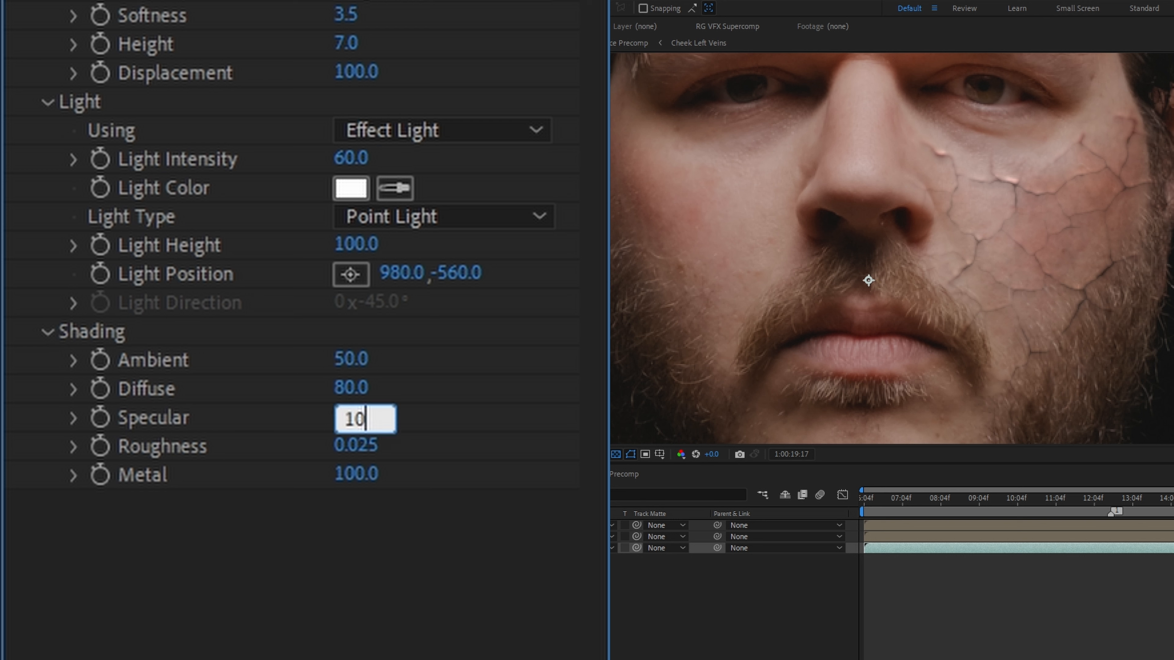
key("Tab")
type("0.1")
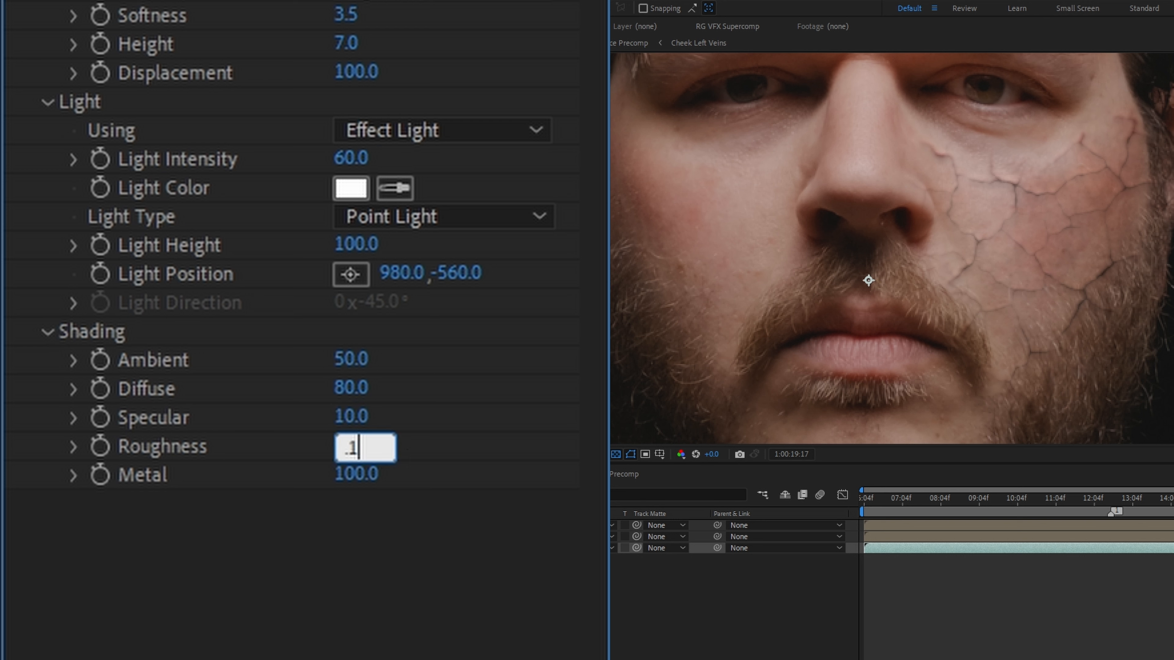
left_click(368, 467)
type("0")
key("Return")
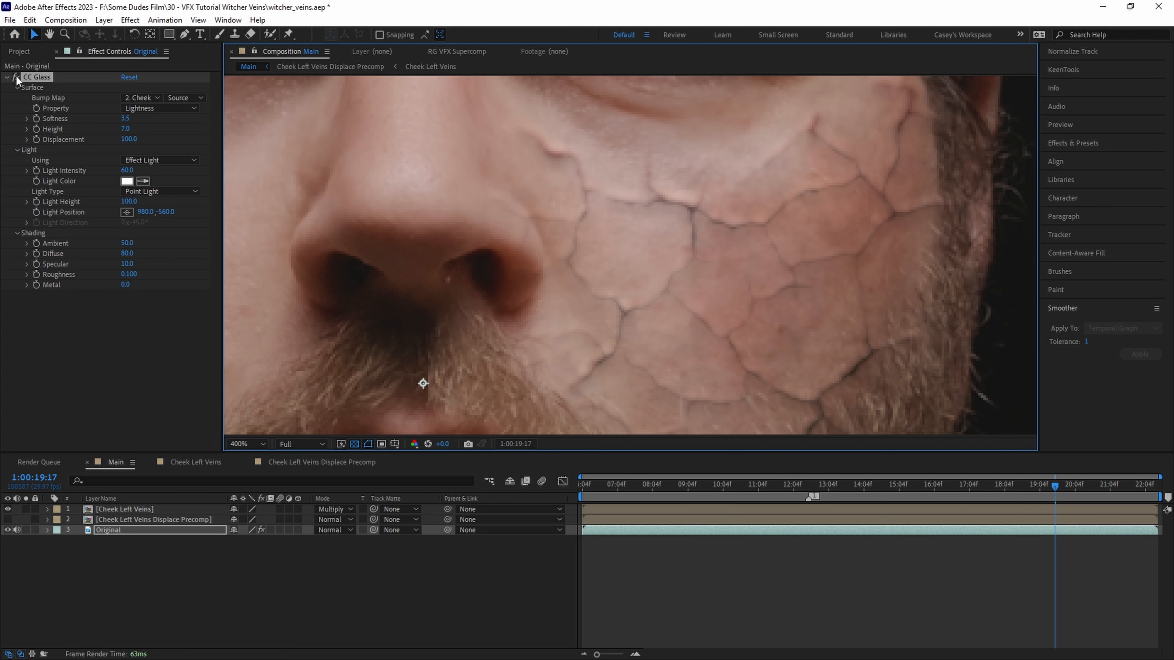
Compare the cheek with and without the CC Glass effect.
left_click(15, 76)
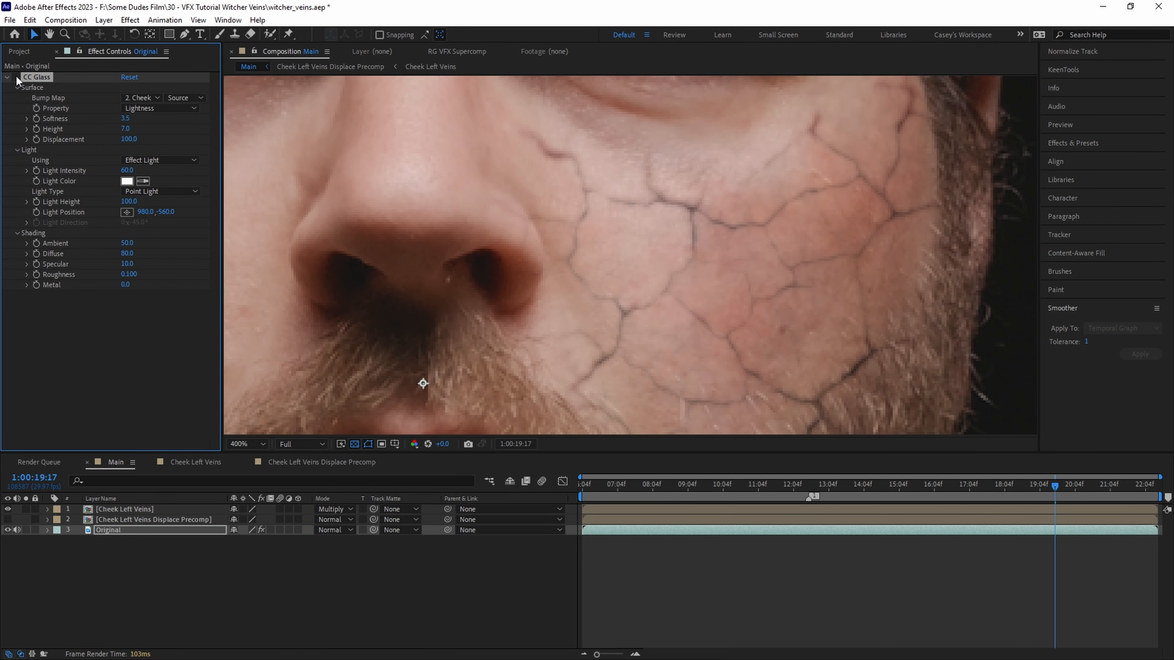
left_click(15, 77)
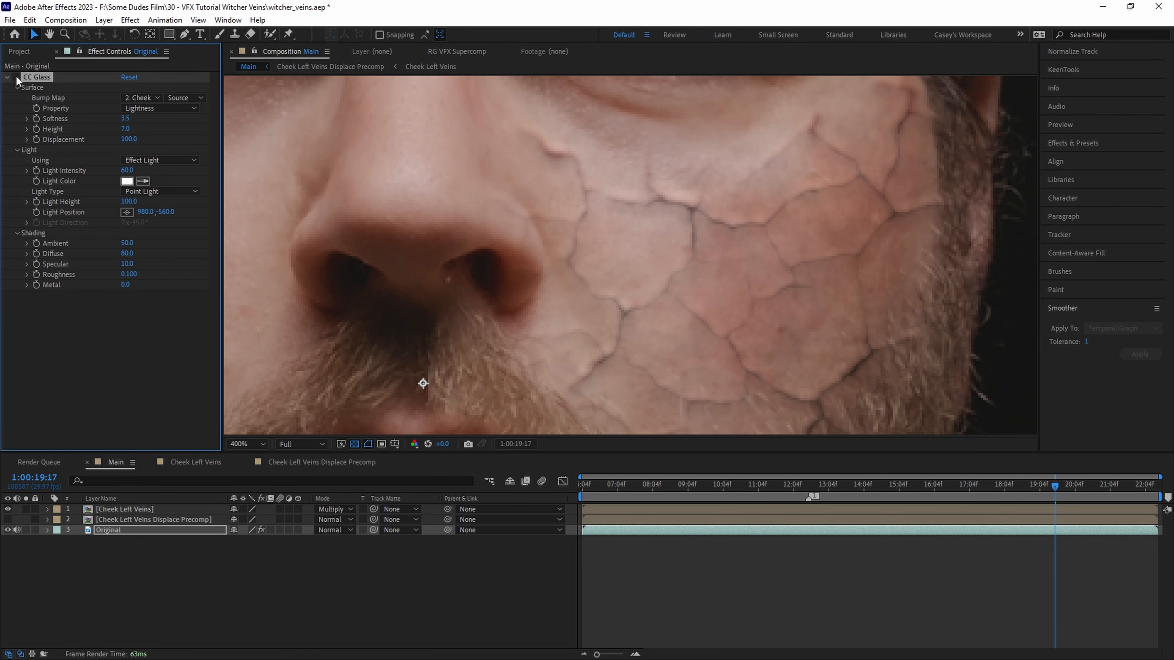
left_click(15, 77)
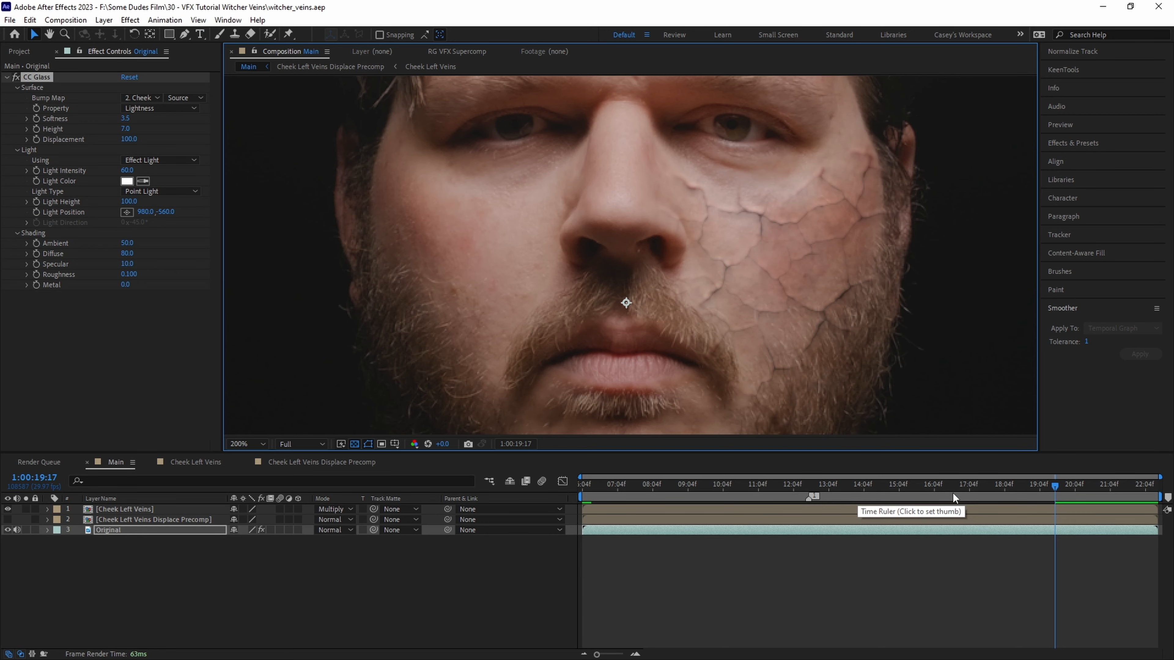
At 1:00:12:17, apply Mocha Pro to the Original layer, place it above CC Glass and launch Mocha.
left_click(808, 483)
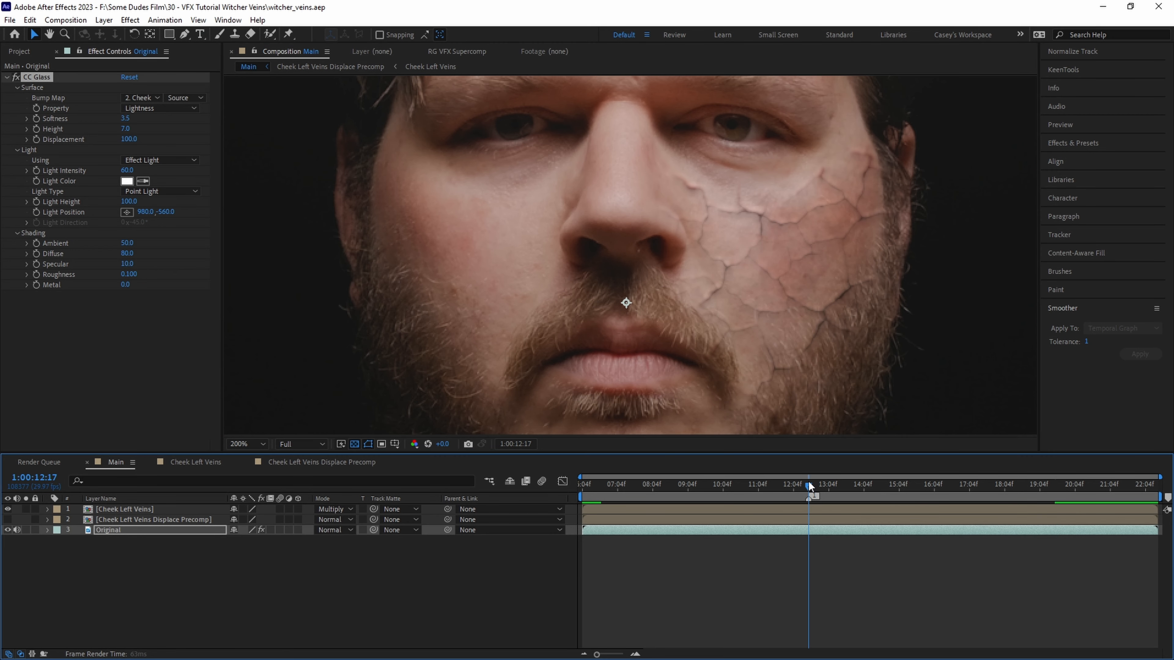
key("ctrl+space")
type("mocha p")
key("Return")
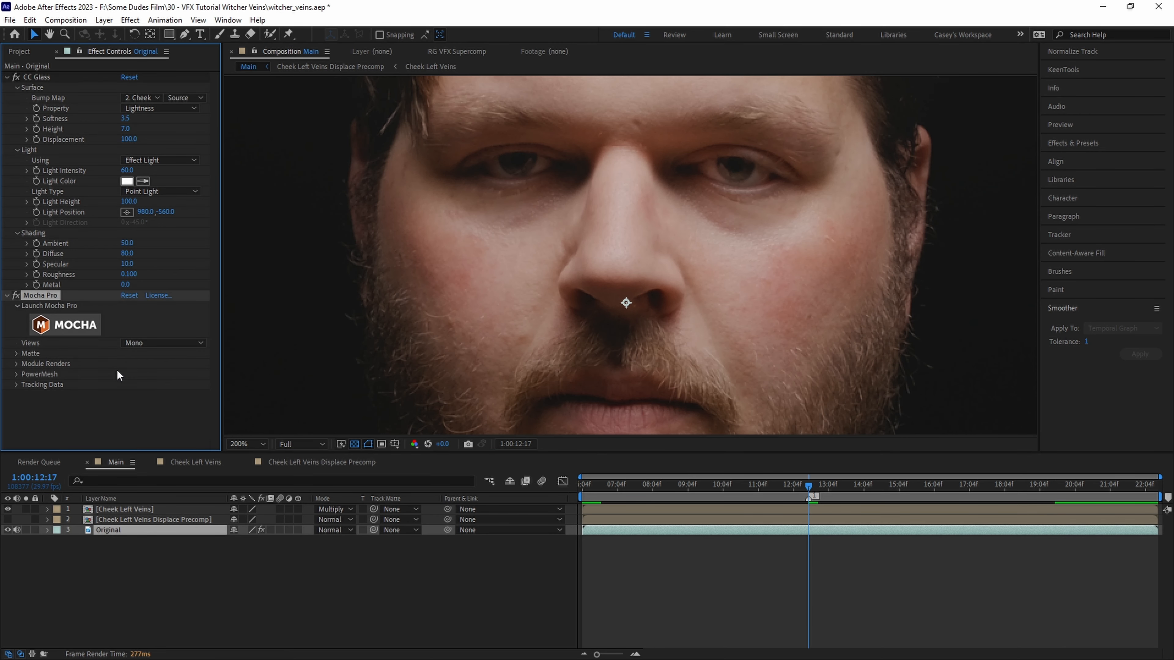
left_click_drag(47, 295, 37, 74)
left_click(61, 107)
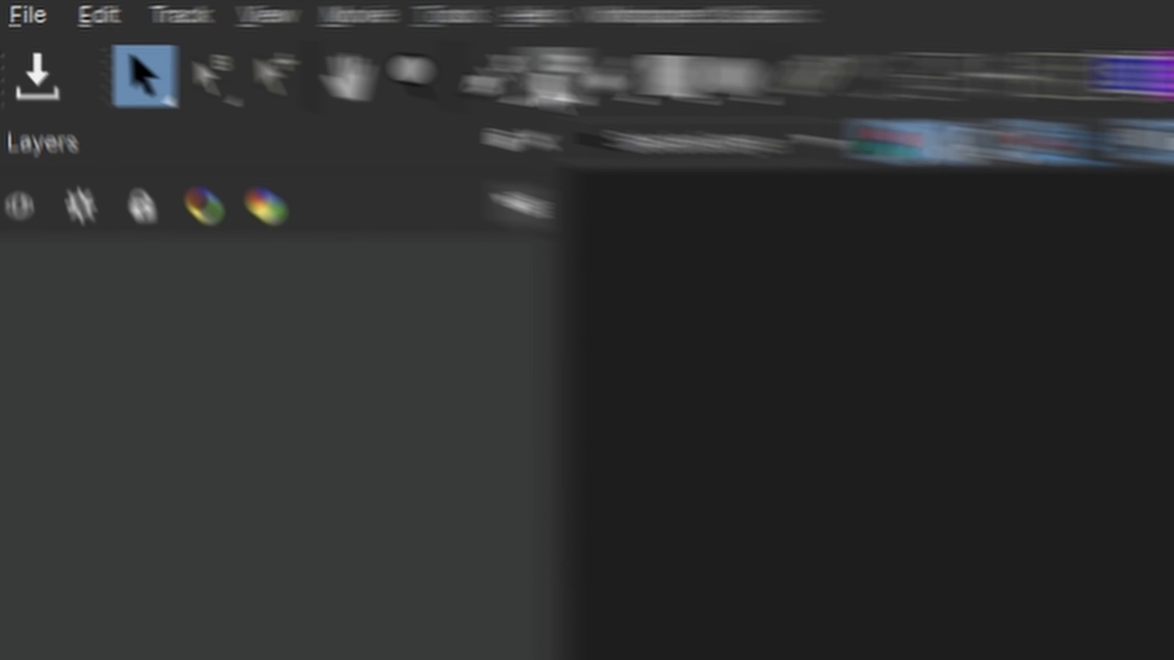
Draw a closed X-spline around the veined cheek, from below the eye along the ear and jaw and back beside the nose.
left_click(149, 40)
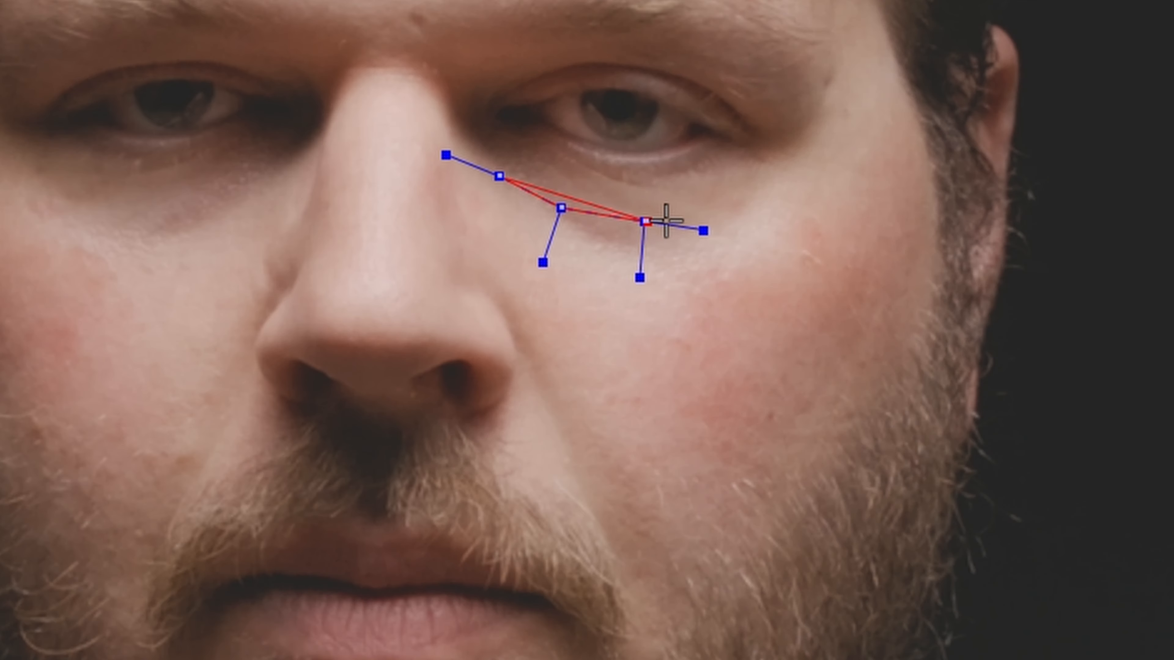
left_click(737, 207)
left_click(876, 152)
left_click(930, 147)
left_click(942, 379)
left_click(886, 544)
left_click(837, 632)
left_click(657, 638)
left_click(576, 484)
left_click(493, 254)
left_click(499, 176)
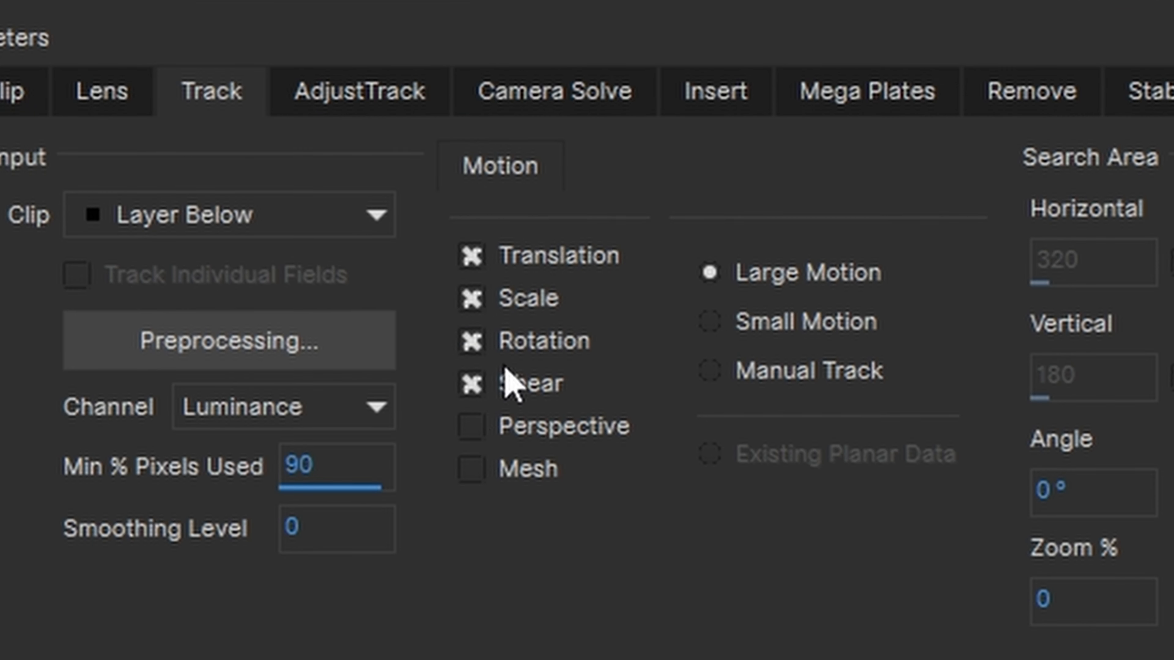
Include Perspective and Mesh in the tracked motion, and set mesh generation to Uniform with a mesh size of 10.
left_click(163, 589)
left_click(476, 465)
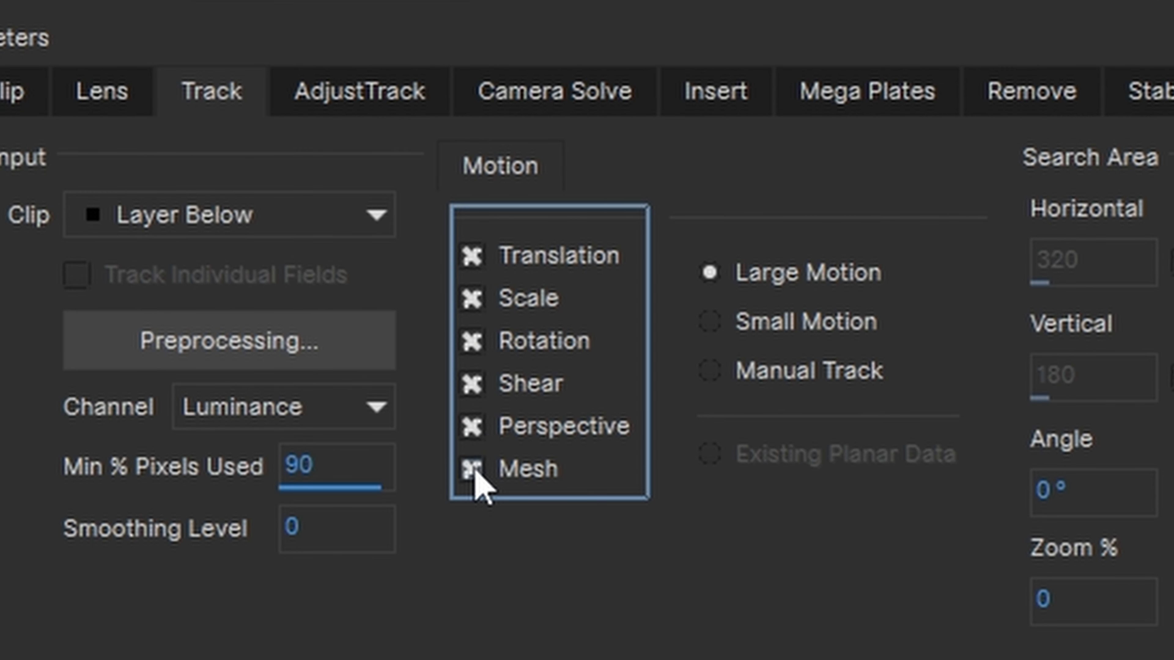
left_click(687, 298)
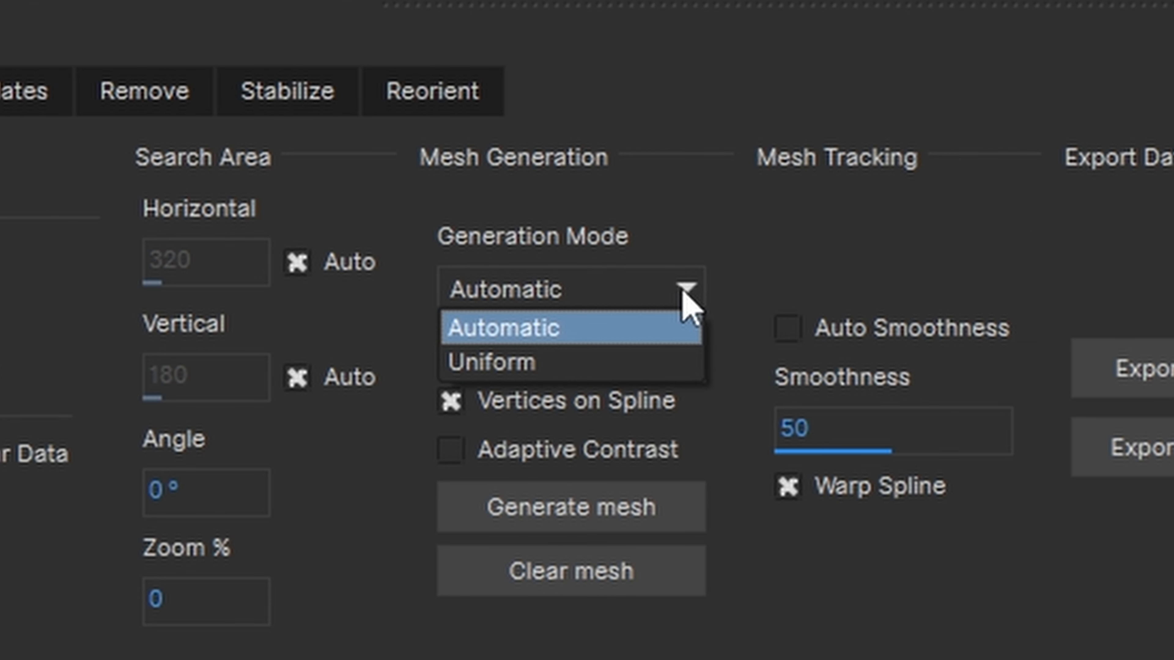
left_click(613, 370)
left_click(615, 347)
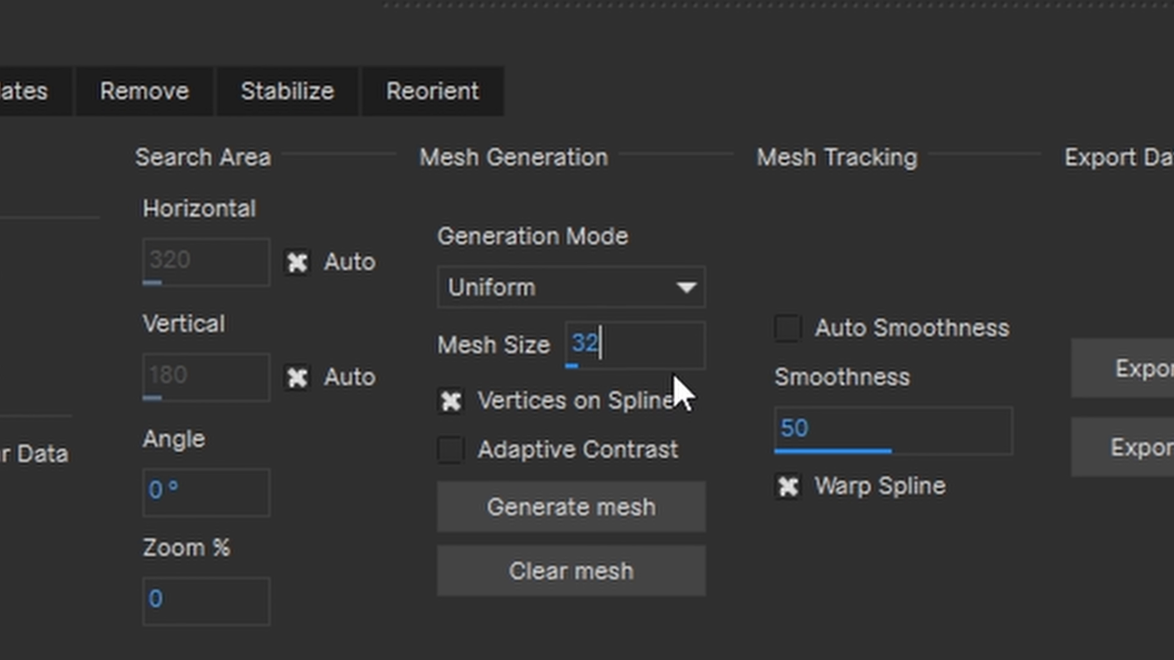
key("BackSpace")
key("BackSpace")
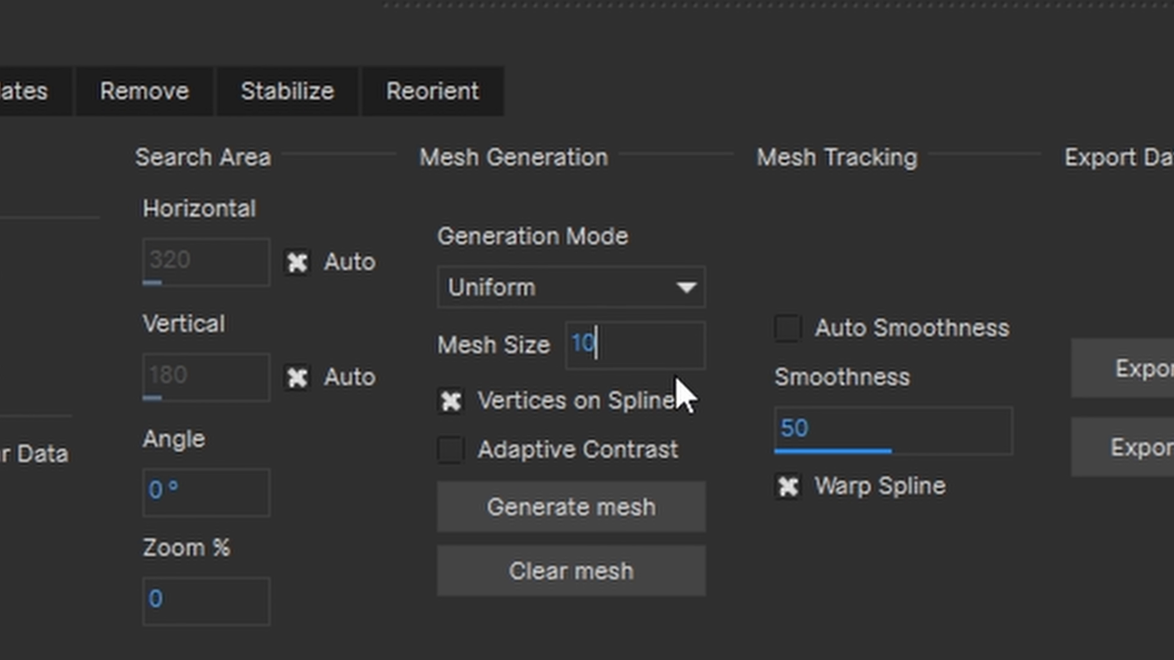
Generate the cheek mesh with a tracking smoothness of 20 and track the shape forward.
key("BackSpace")
key("BackSpace")
type("20")
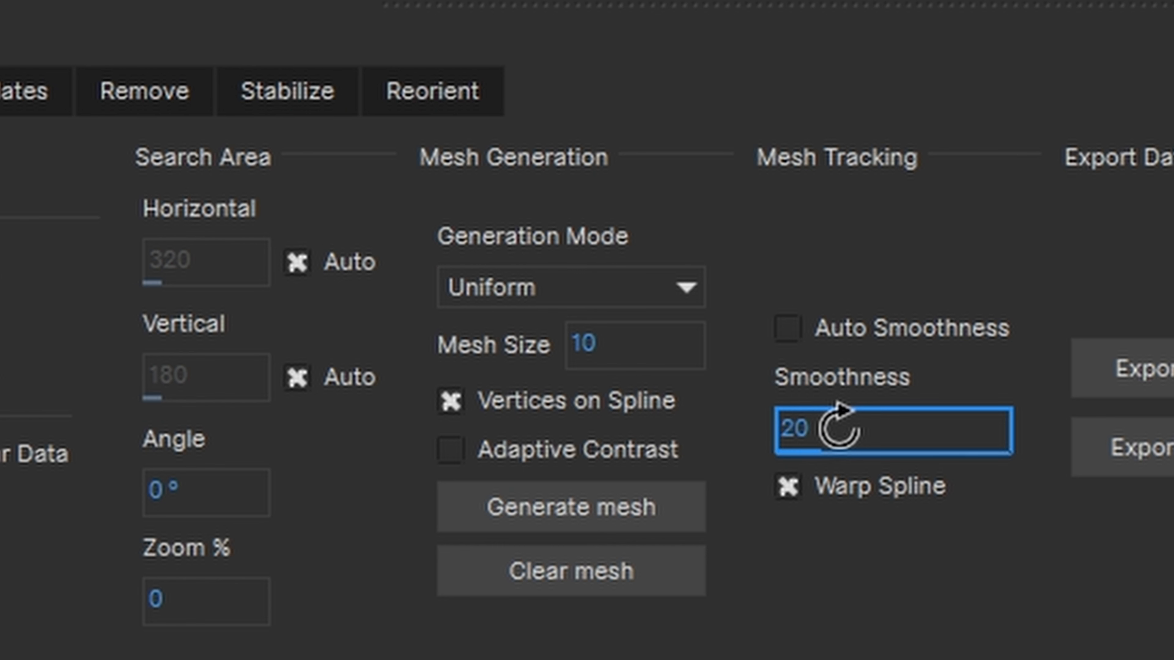
left_click(643, 506)
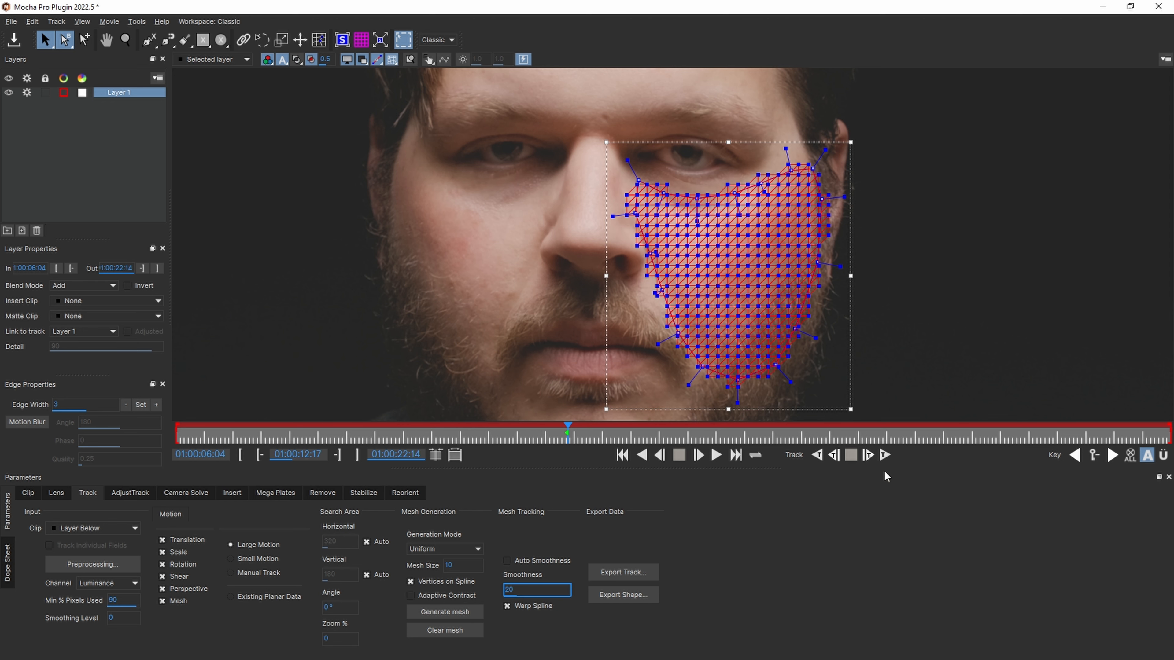
left_click(884, 455)
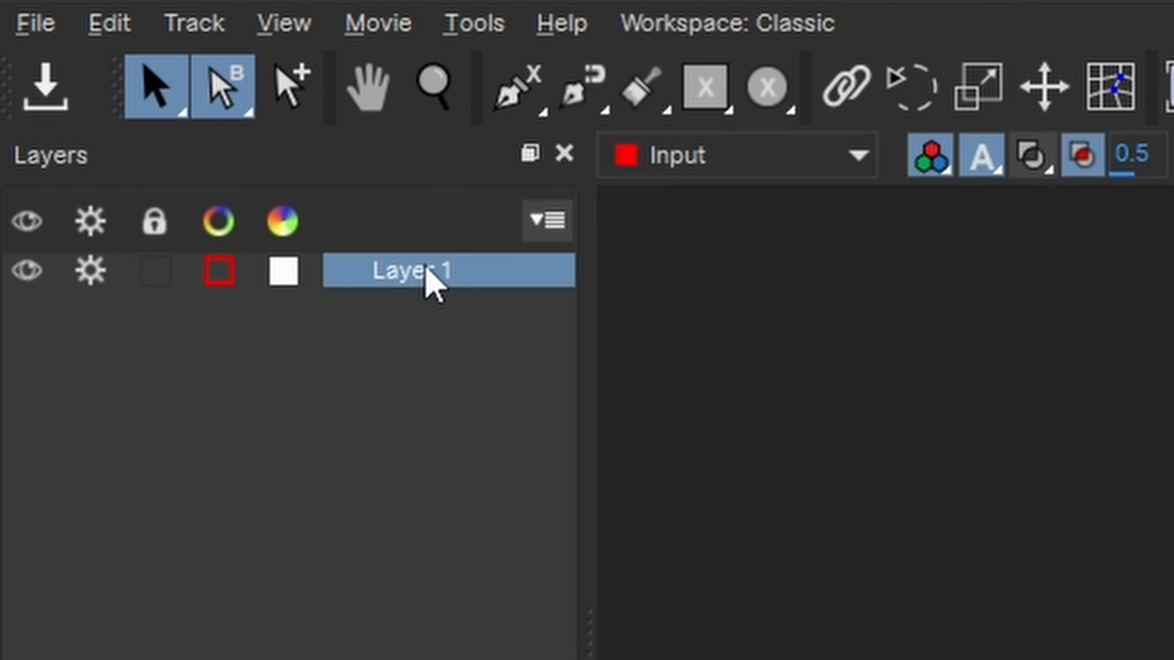
Rename Layer 1 as Cheek Left.
double_click(123, 94)
type("Cheek Left")
key("Return")
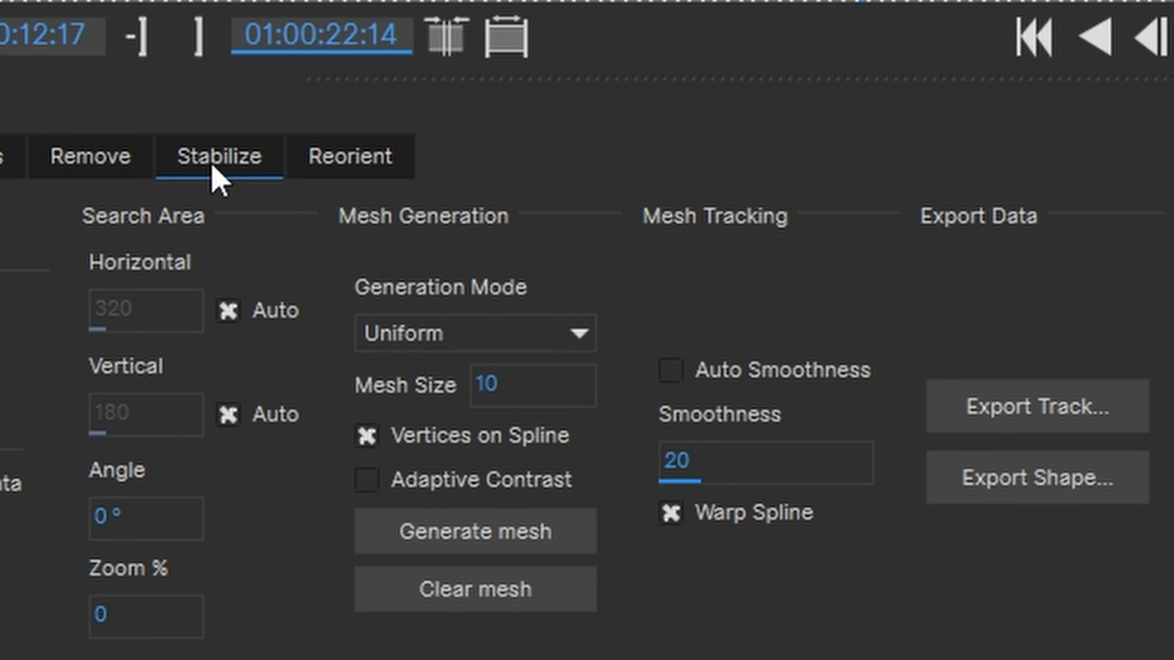
In the Stabilize module, enable Mesh Warp in Unwarp mode with High quality, and close Mocha Pro.
left_click(214, 167)
left_click(591, 262)
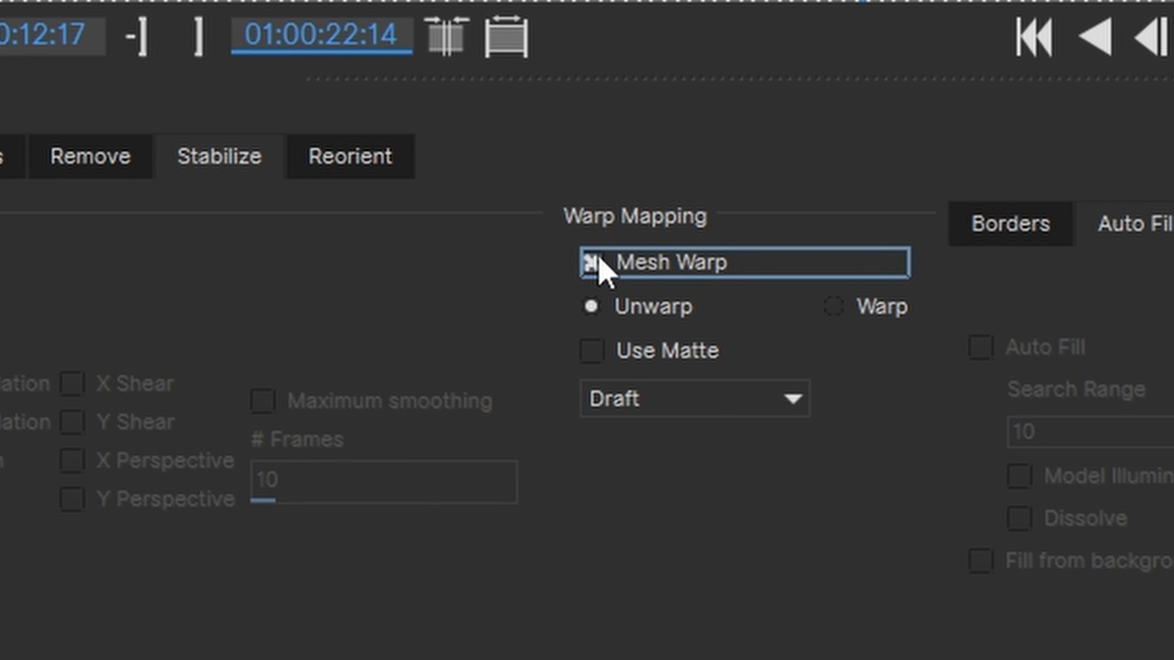
left_click(705, 498)
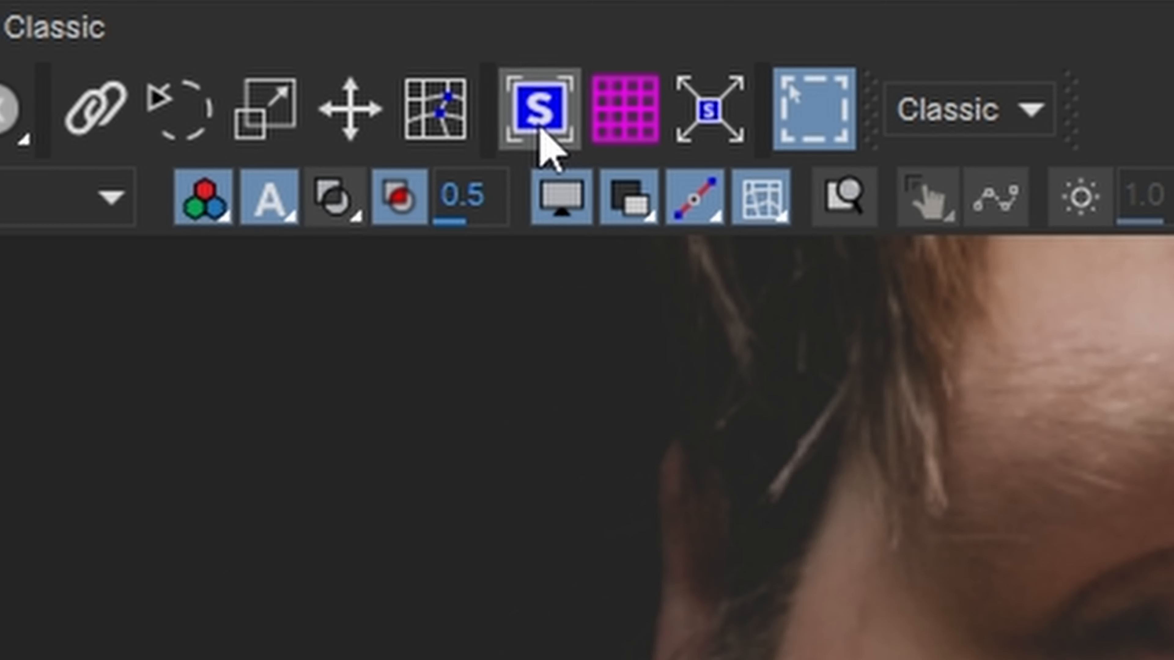
left_click(539, 129)
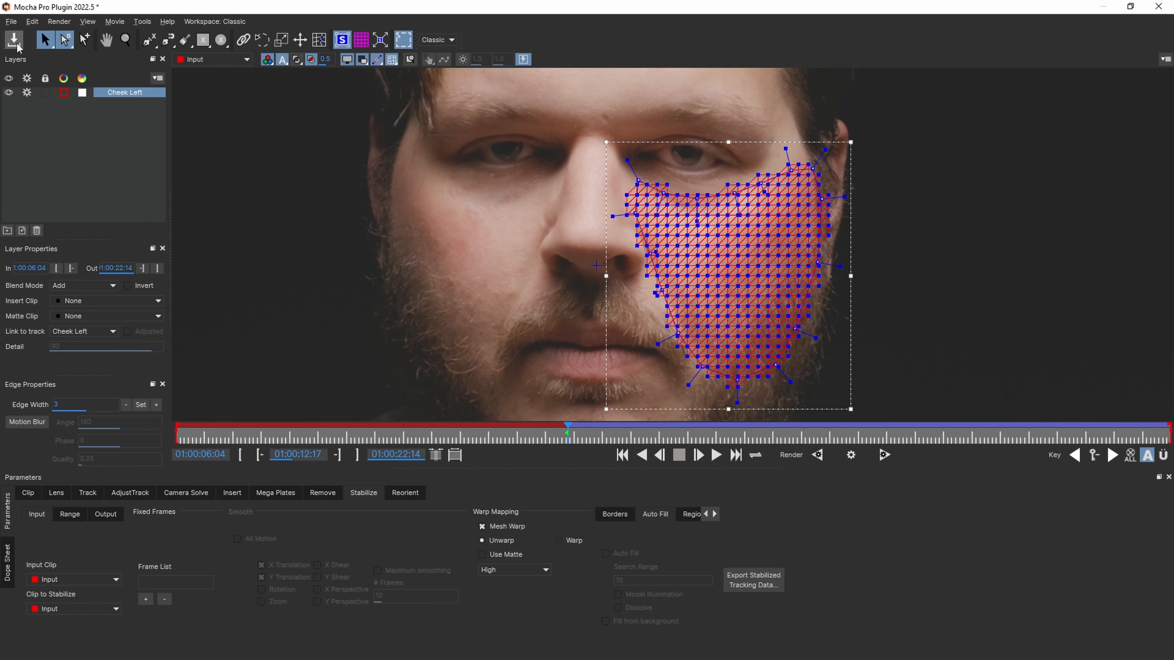
left_click(1159, 6)
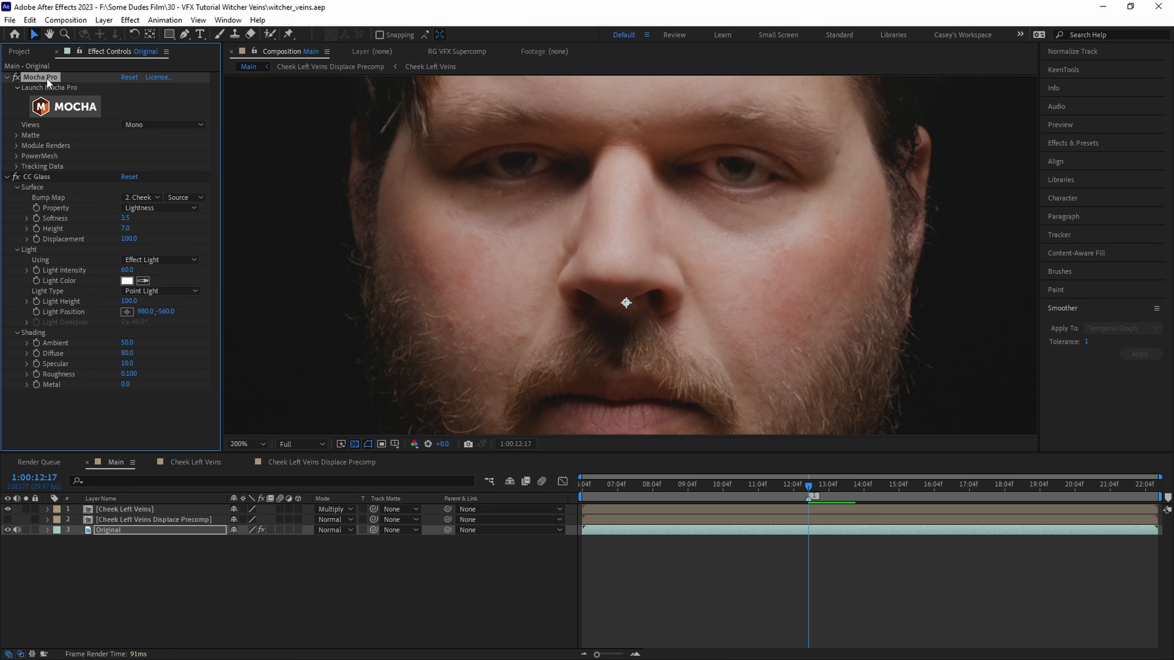
Copy the Mocha Pro effect from the Original layer onto the Cheek Left Veins layer.
left_click(125, 510)
left_click(101, 244)
key("ctrl+v")
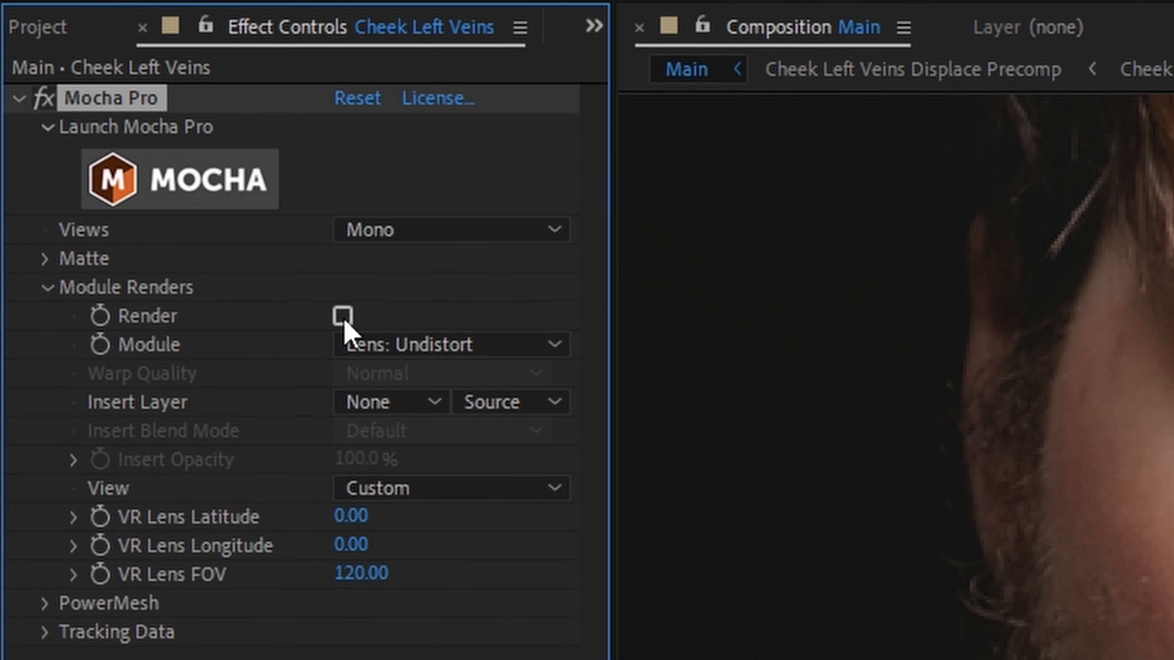
Turn on Mocha Pro module rendering for Cheek Left Veins and open the choice of render module.
left_click(342, 316)
left_click(497, 344)
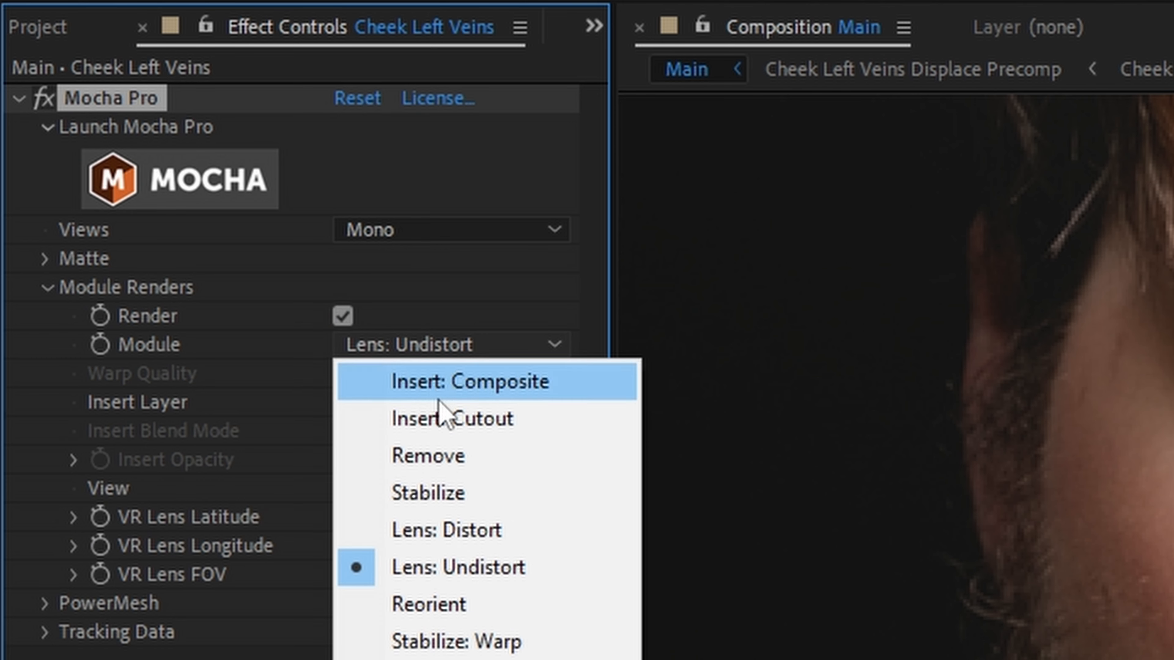